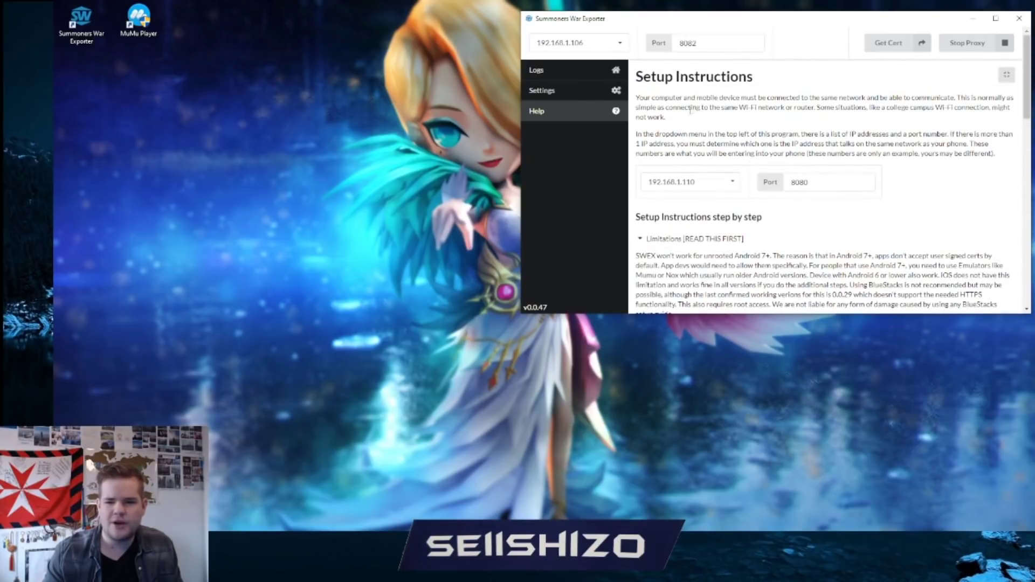
click(674, 147)
scroll(690, 194, down, 3)
scroll(693, 198, up, 3)
click(667, 256)
scroll(698, 203, down, 3)
scroll(706, 204, up, 6)
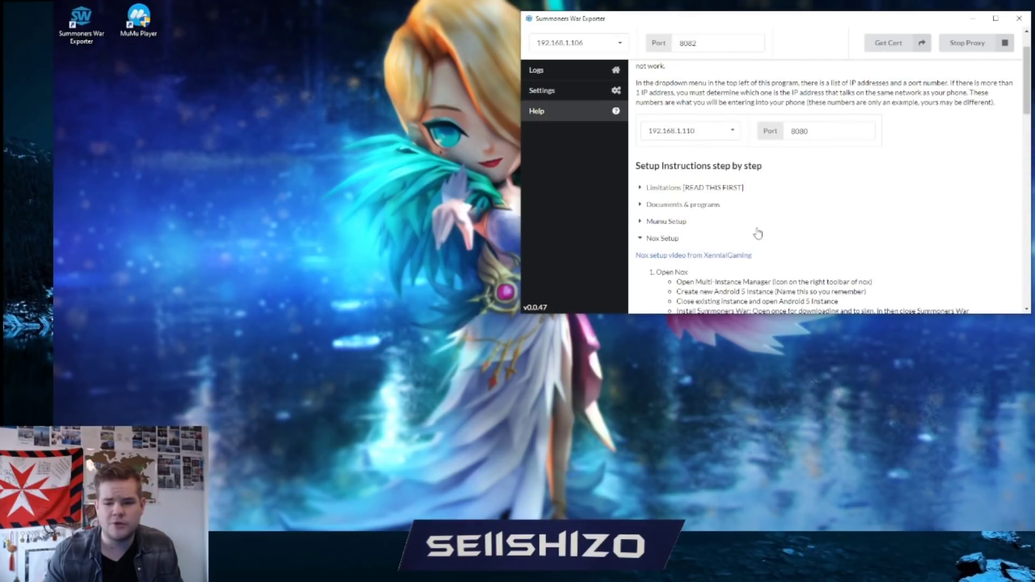
scroll(756, 230, down, 3)
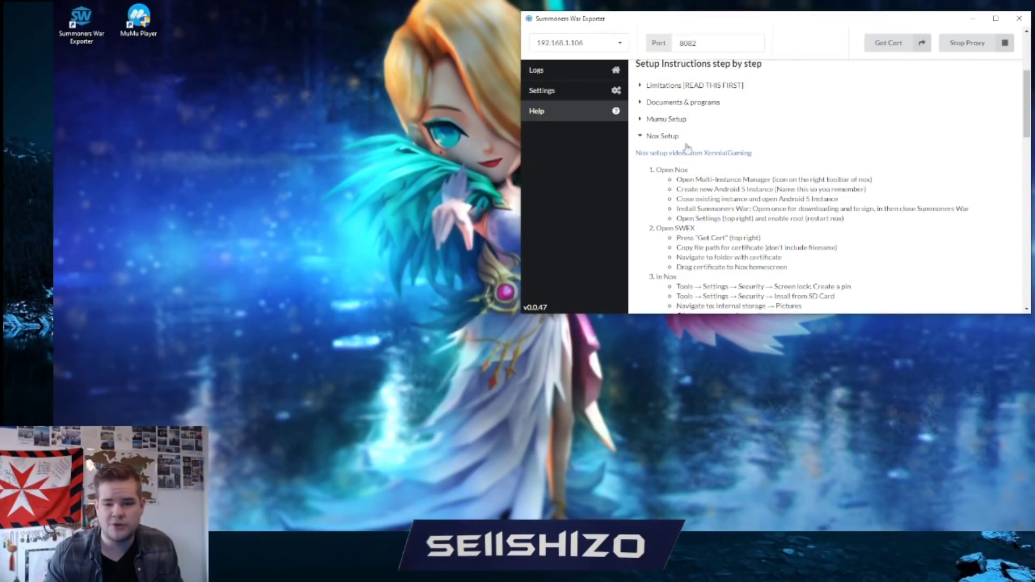
click(672, 120)
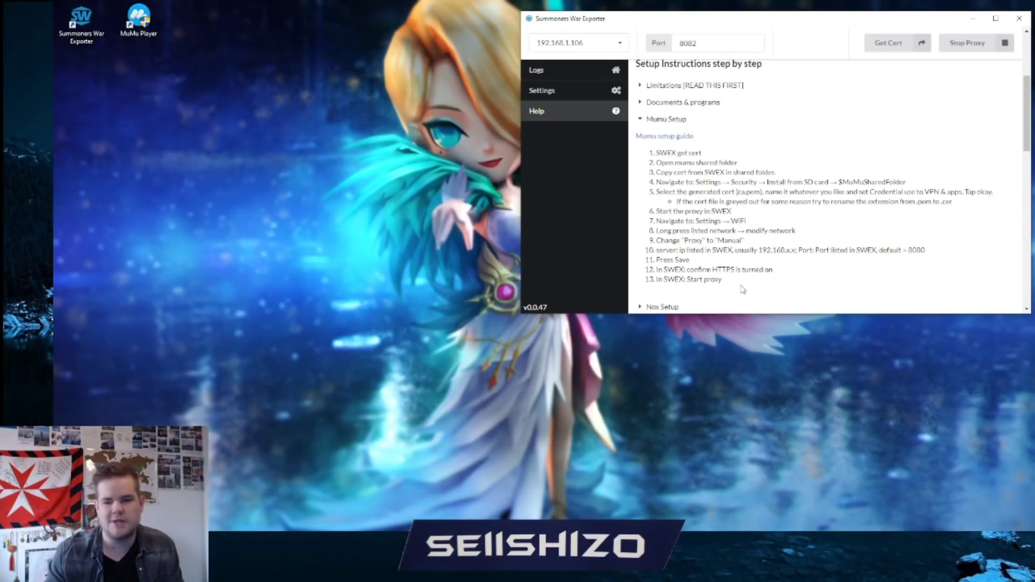
scroll(734, 249, down, 3)
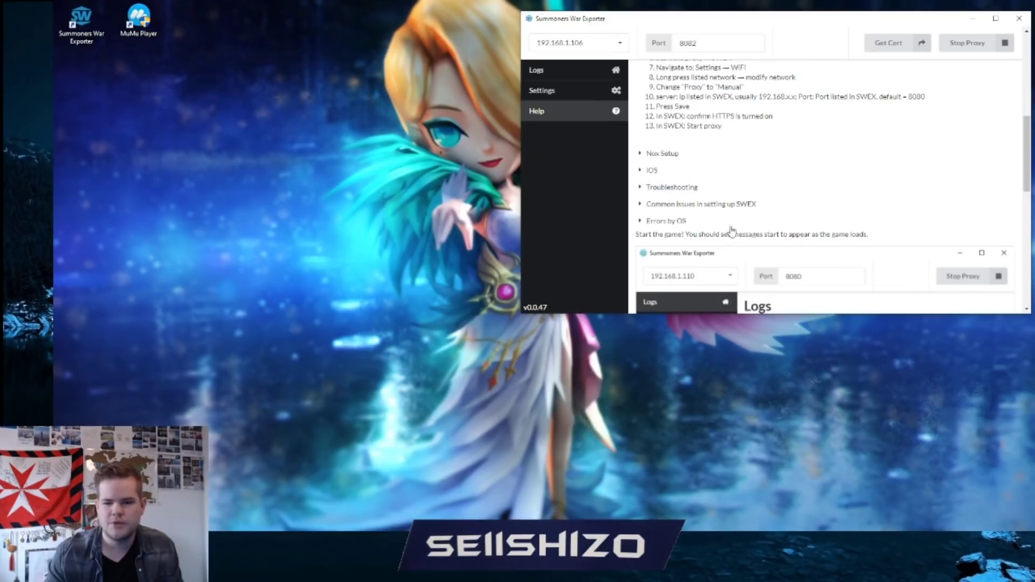
scroll(733, 226, down, 10)
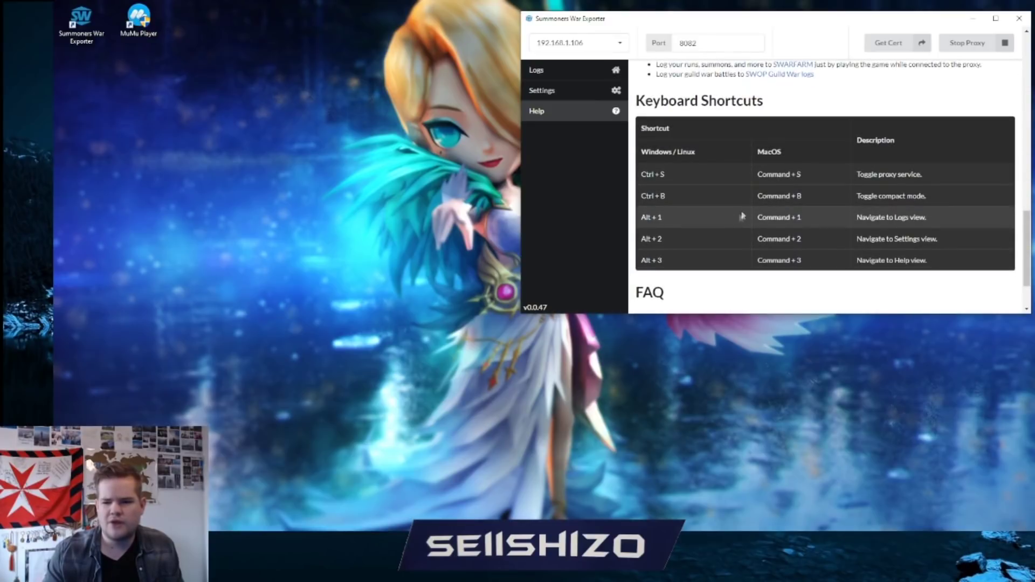
scroll(762, 237, down, 2)
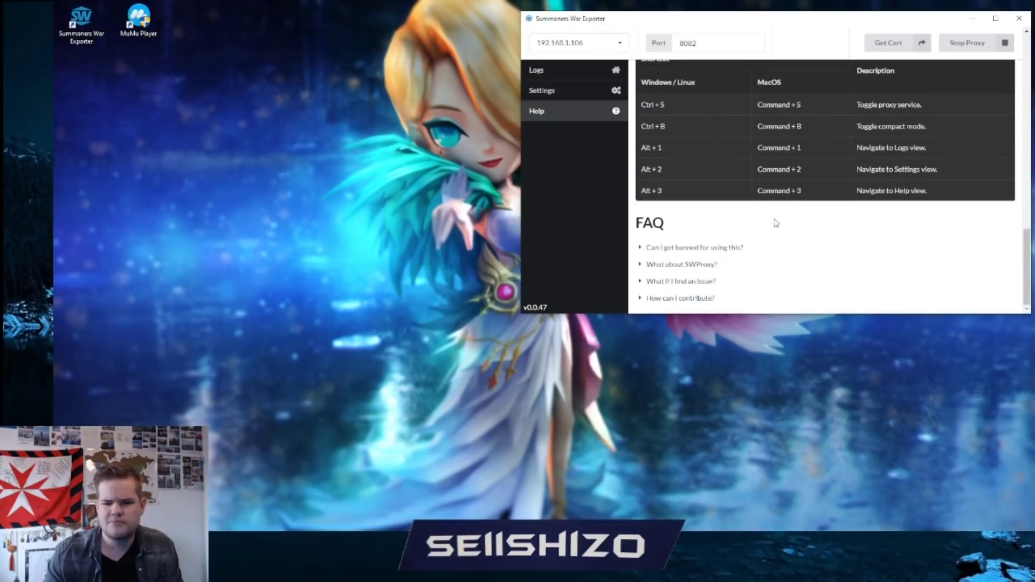
click(710, 285)
scroll(751, 270, down, 1)
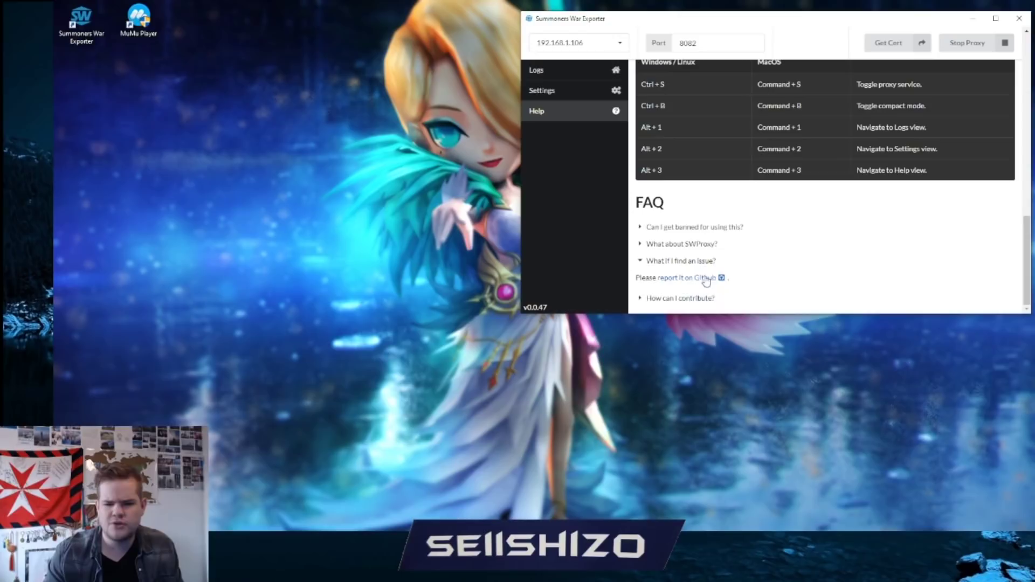
click(729, 228)
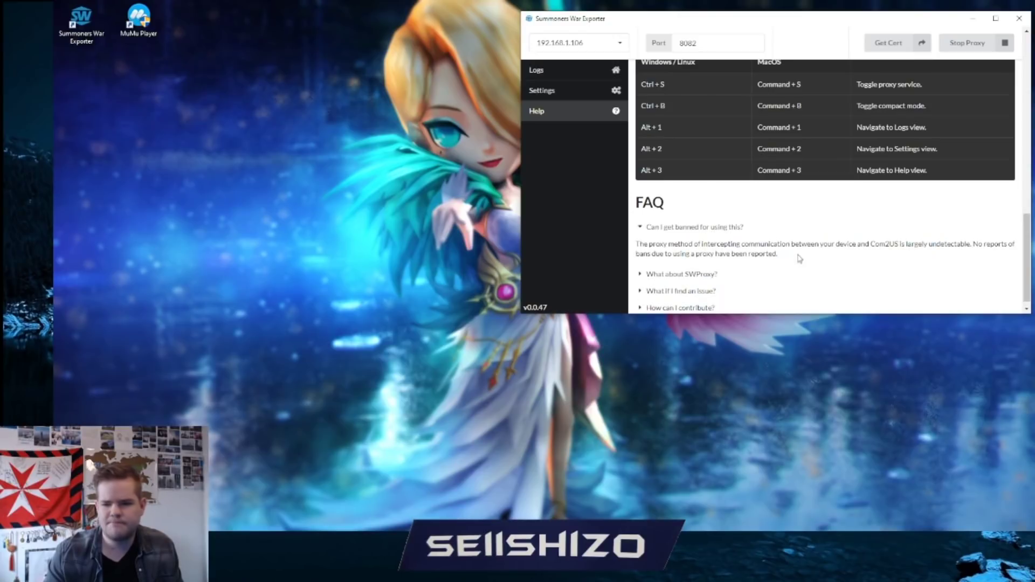
scroll(798, 259, up, 10)
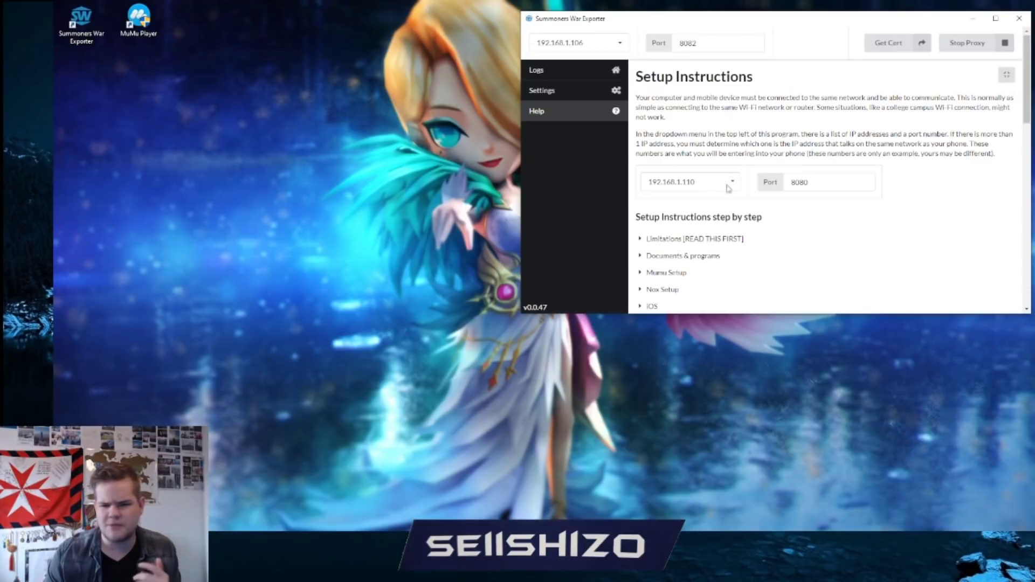
scroll(712, 231, down, 1)
- Expand the Limitations note, highlight part of its text, then generate the proxy certificate
click(677, 189)
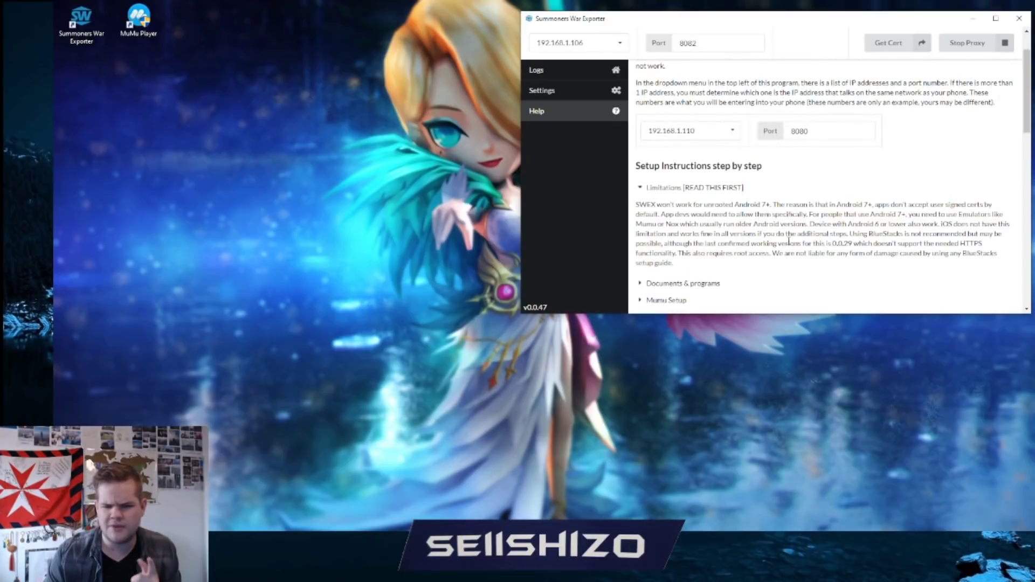
drag(773, 205, 843, 203)
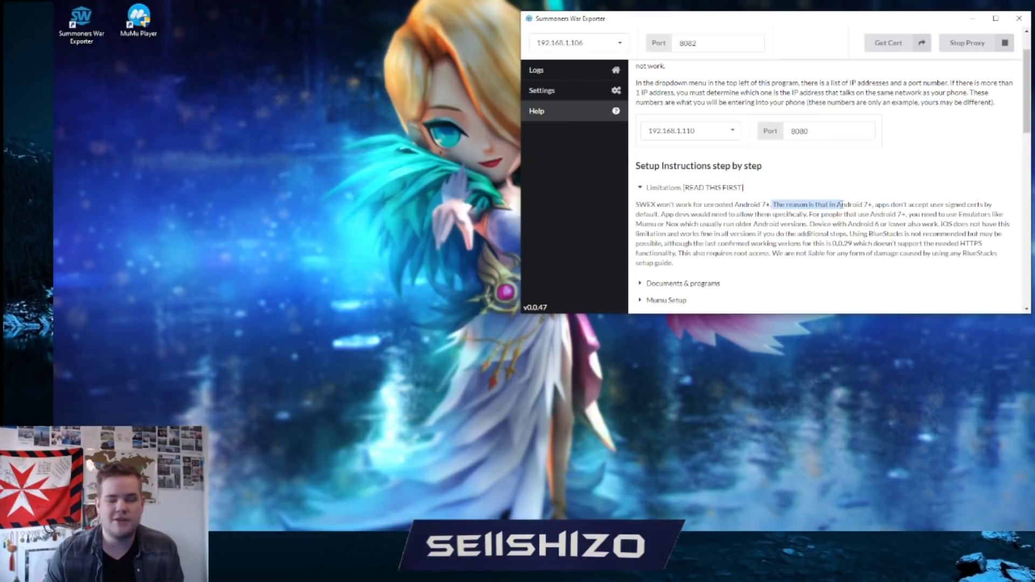
drag(842, 206, 839, 205)
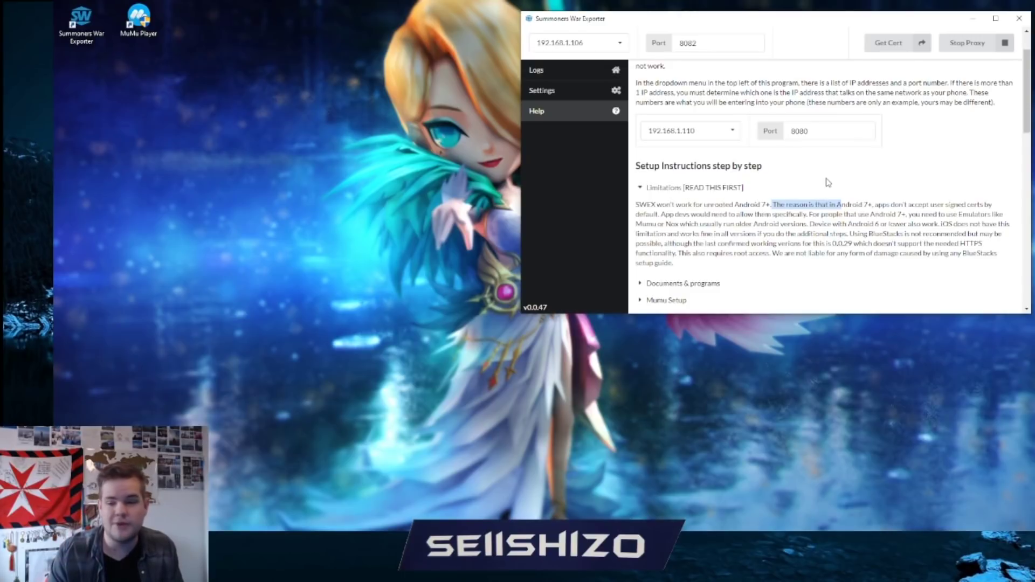
click(888, 47)
- Highlight the ca.pem certificate path in the Logs and switch to its folder
click(566, 71)
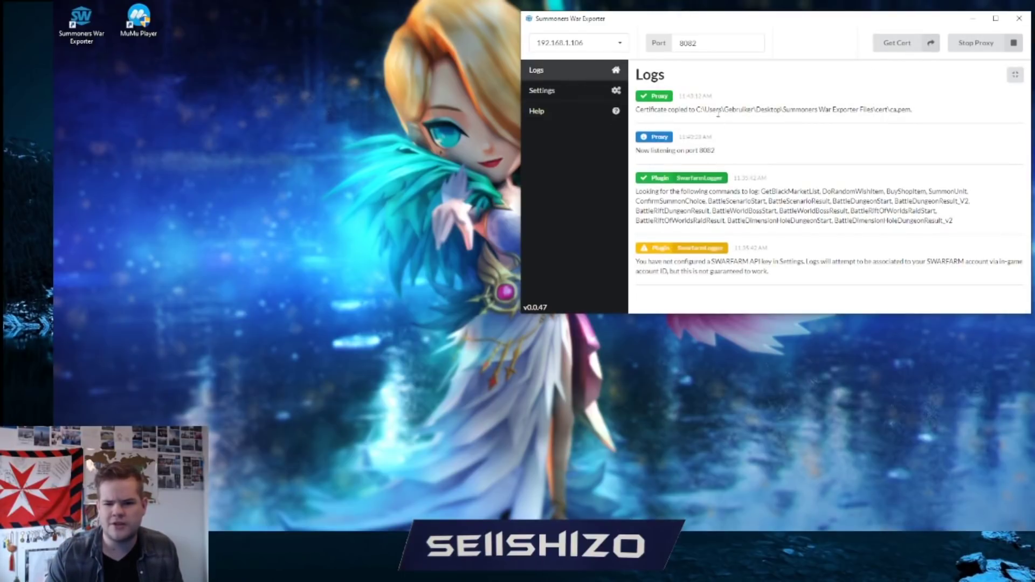
drag(688, 109, 918, 110)
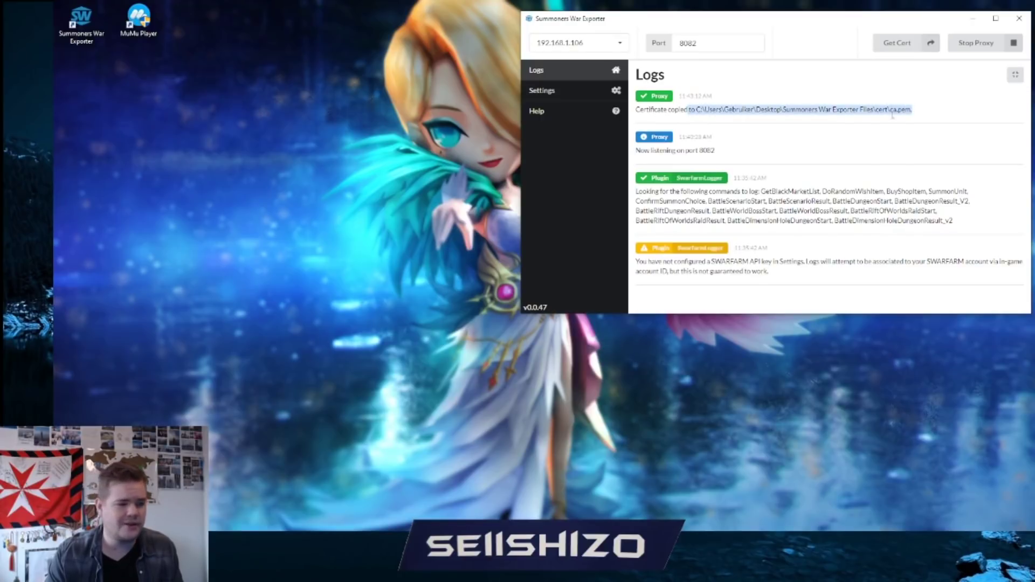
key(alt+Tab)
- Open ca.pem in Notepad++, then go to the MuMu Player web page
click(612, 291)
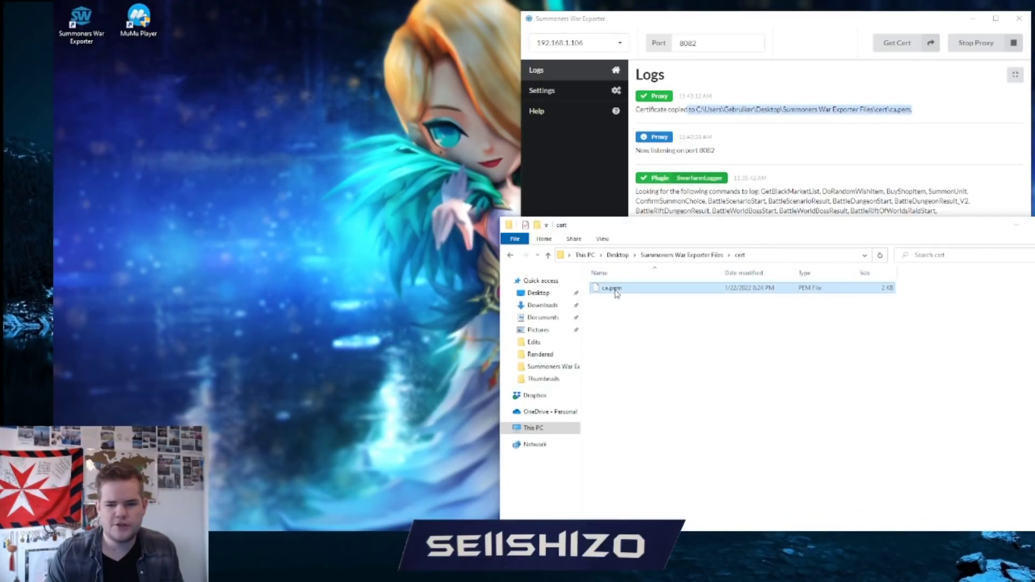
right_click(615, 291)
click(659, 273)
drag(586, 31, 740, 98)
key(super+d)
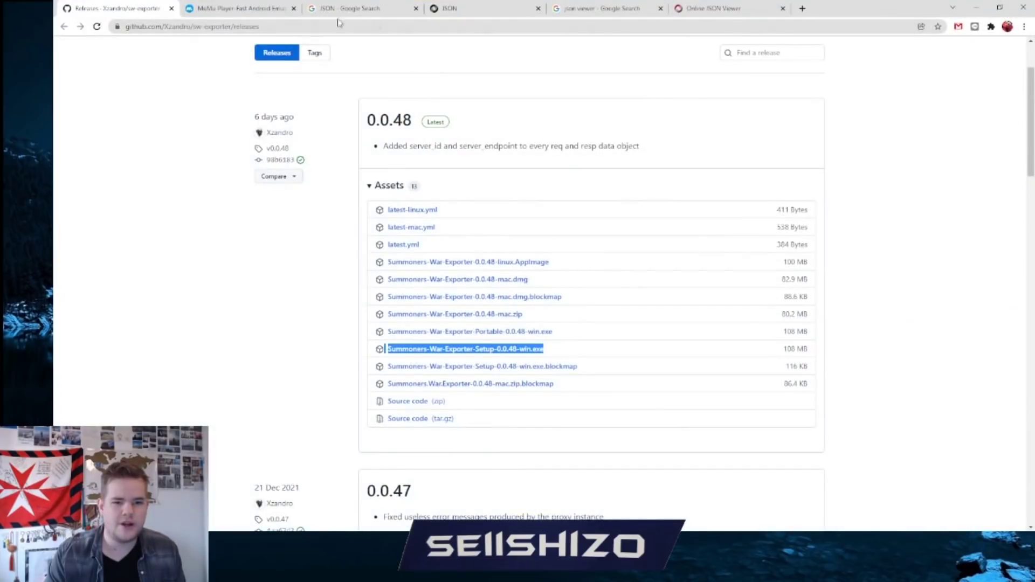
click(242, 8)
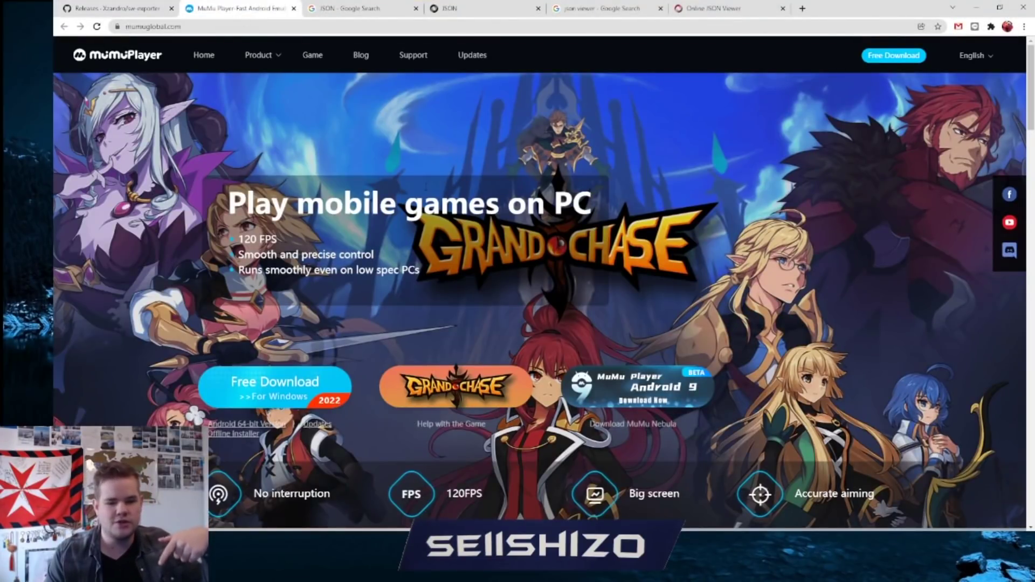
- Minimize Chrome to reveal the desktop
click(977, 11)
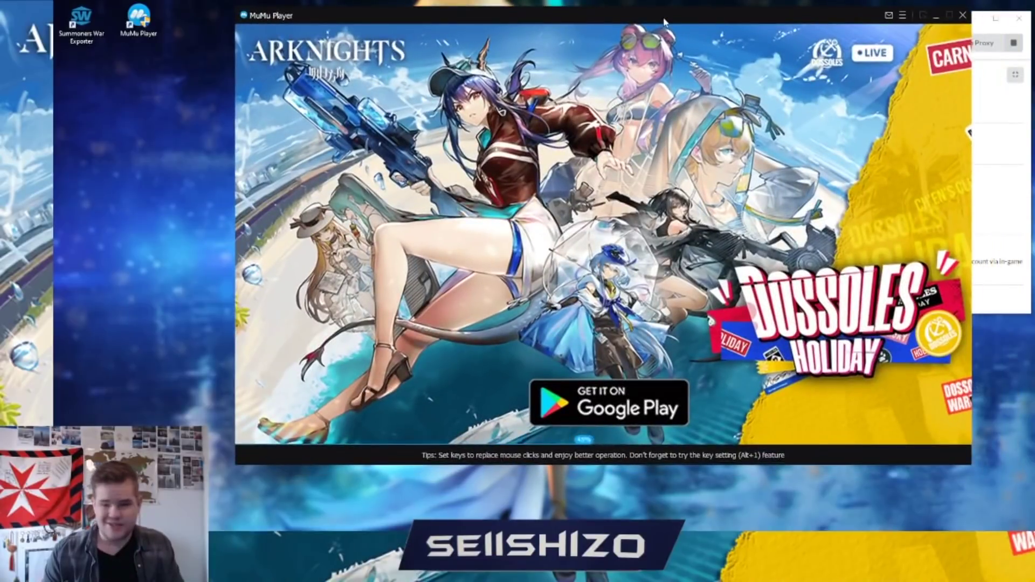
- Unlock the emulated device with its PIN and close the Free Fire ad
drag(664, 19, 724, 4)
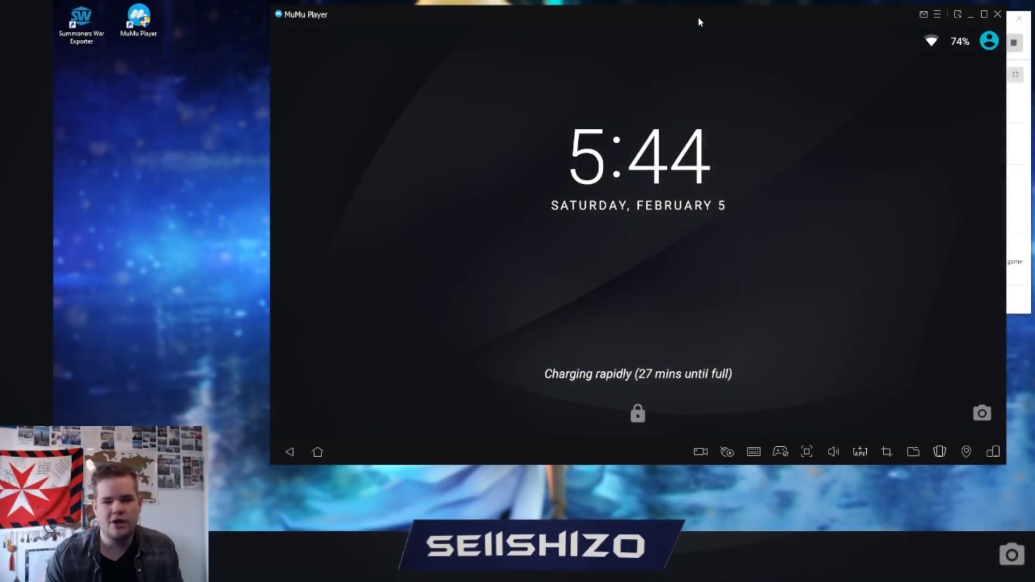
drag(659, 345, 626, 334)
click(538, 164)
click(538, 165)
click(538, 165)
click(538, 164)
click(740, 360)
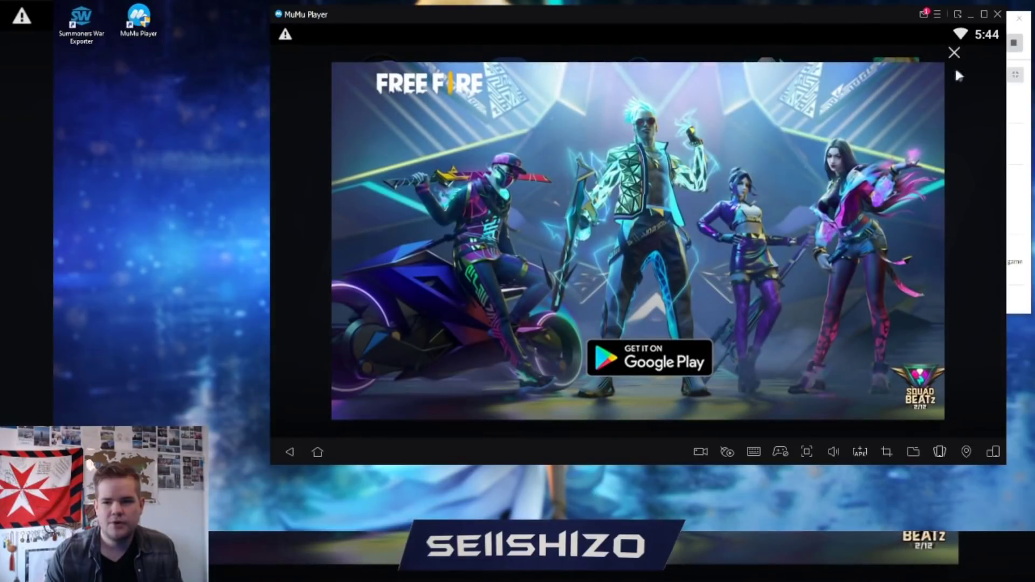
click(955, 53)
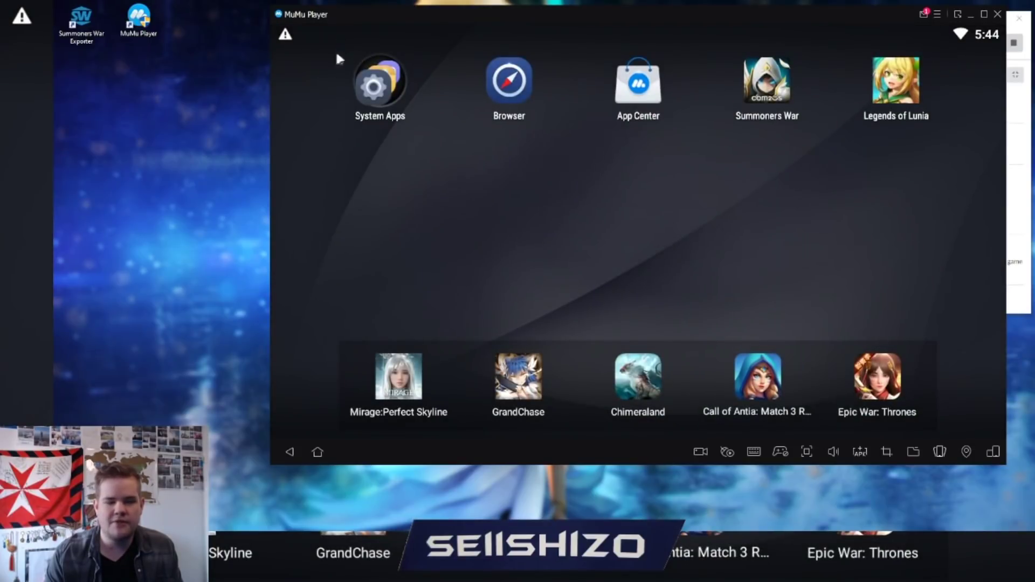
- Open the Android Settings app from the System Apps folder
drag(367, 33, 381, 291)
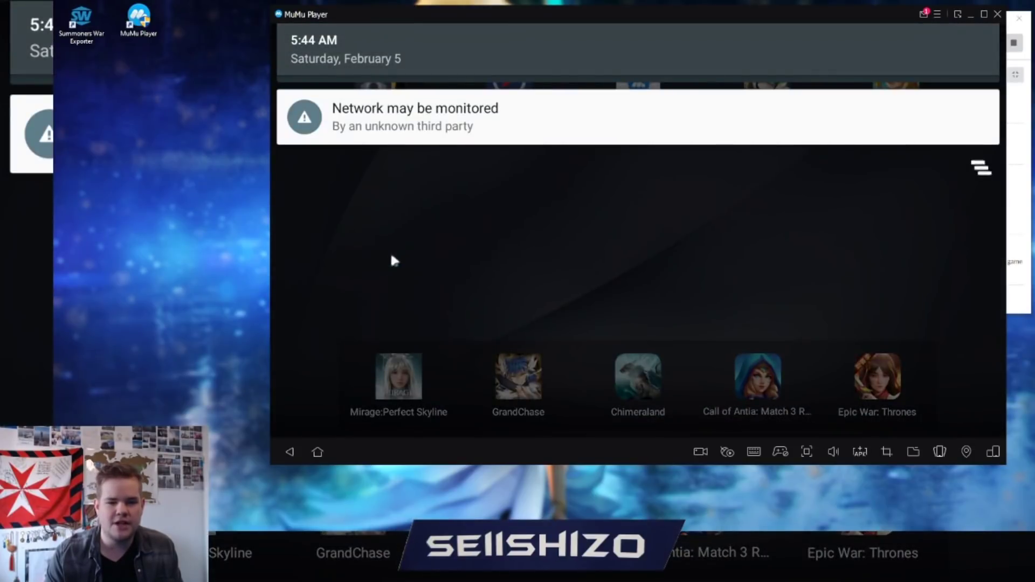
drag(535, 206, 566, 131)
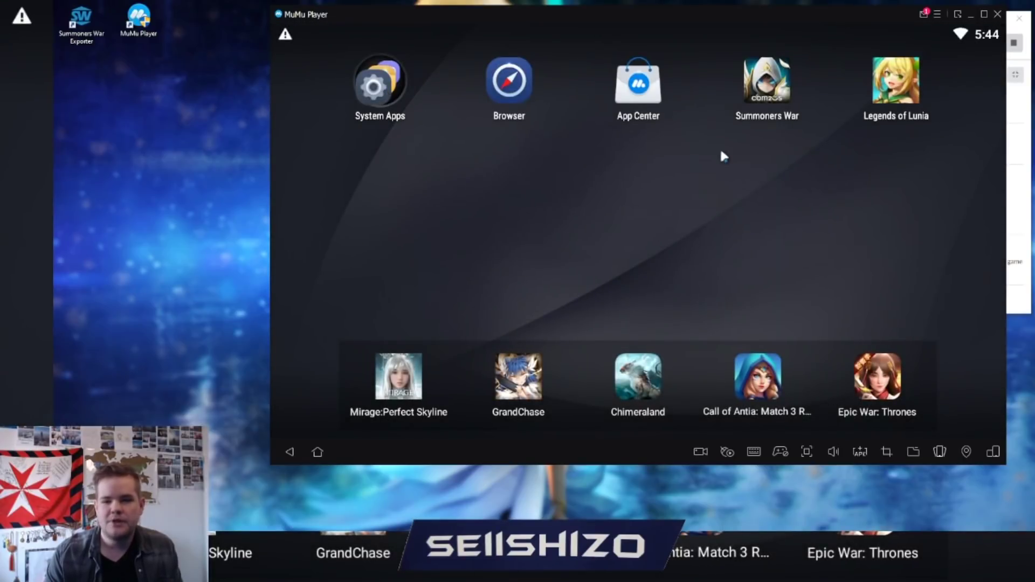
click(641, 95)
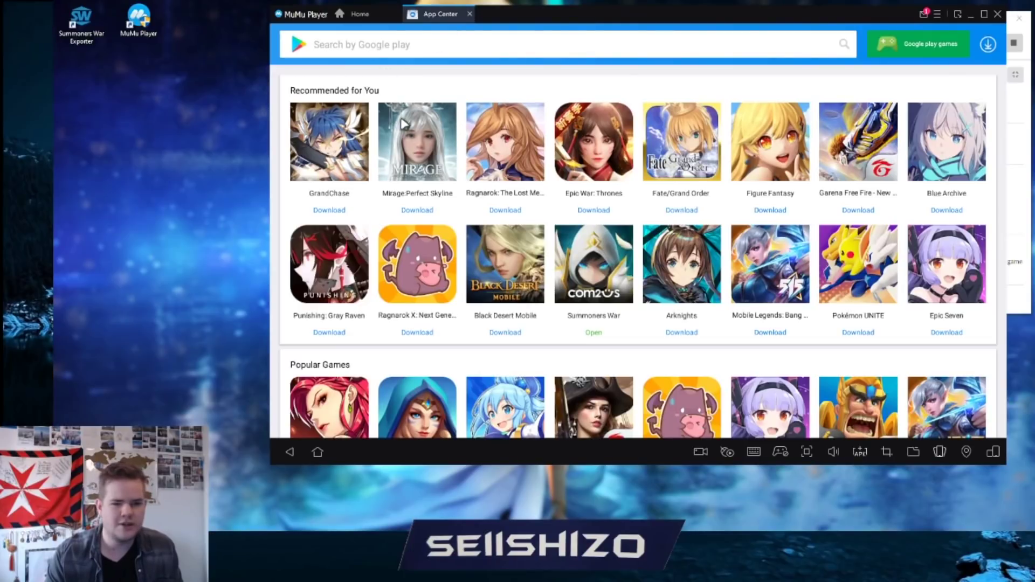
click(471, 17)
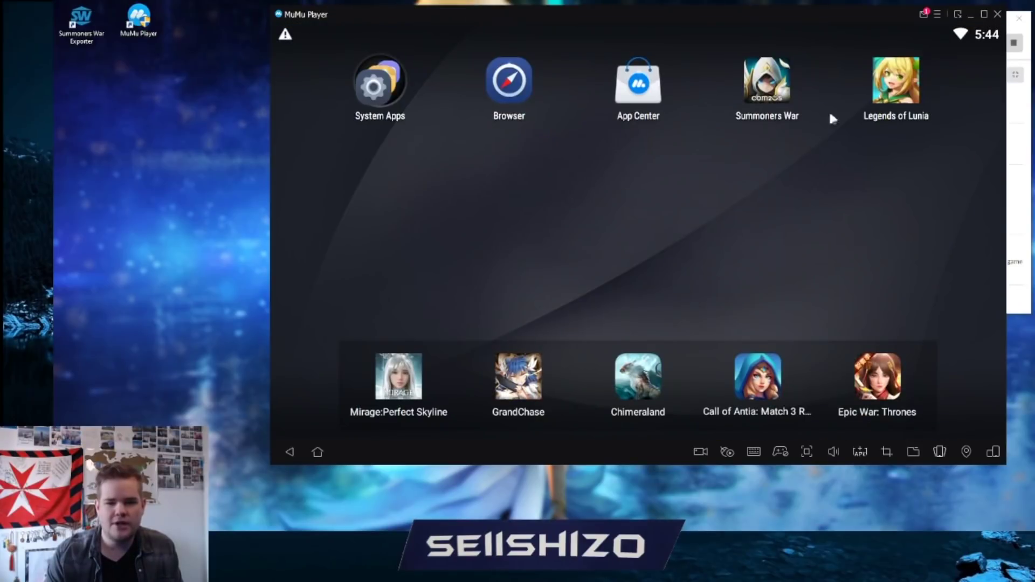
click(373, 80)
click(353, 81)
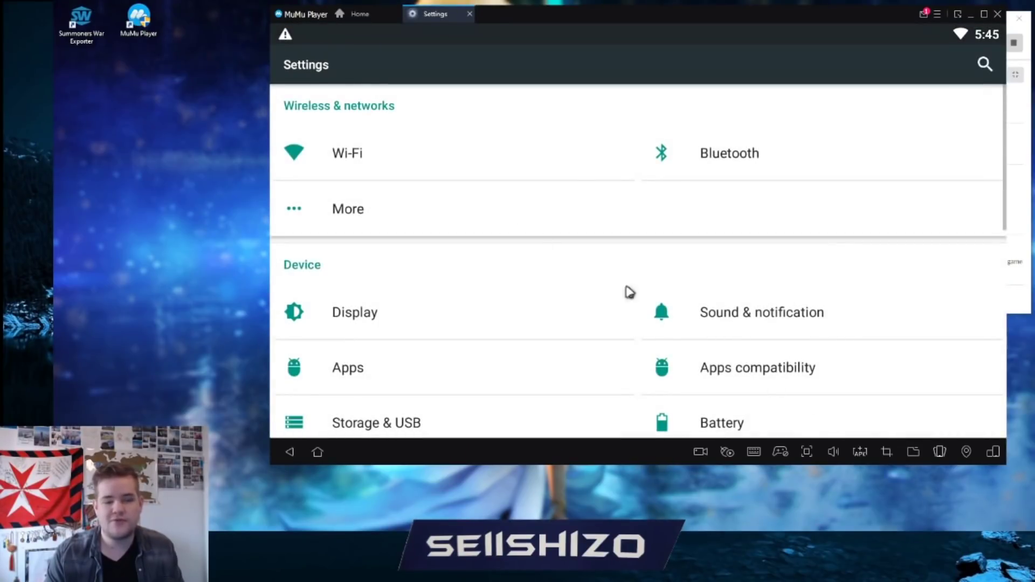
- Paste ca.pem into MuMuSharedFolder, replacing the old copy, then close both Explorer windows
click(915, 453)
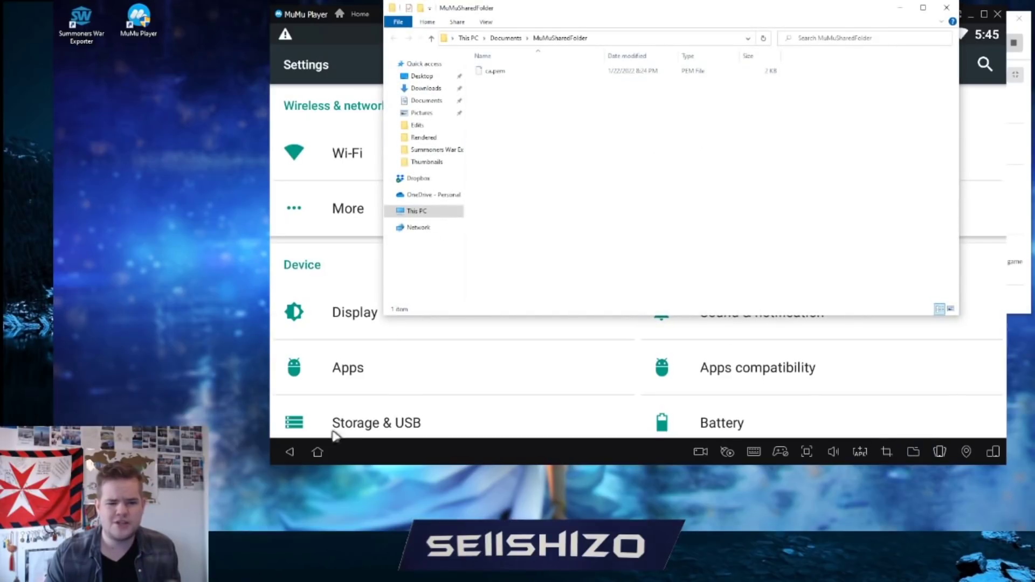
key(alt+Tab)
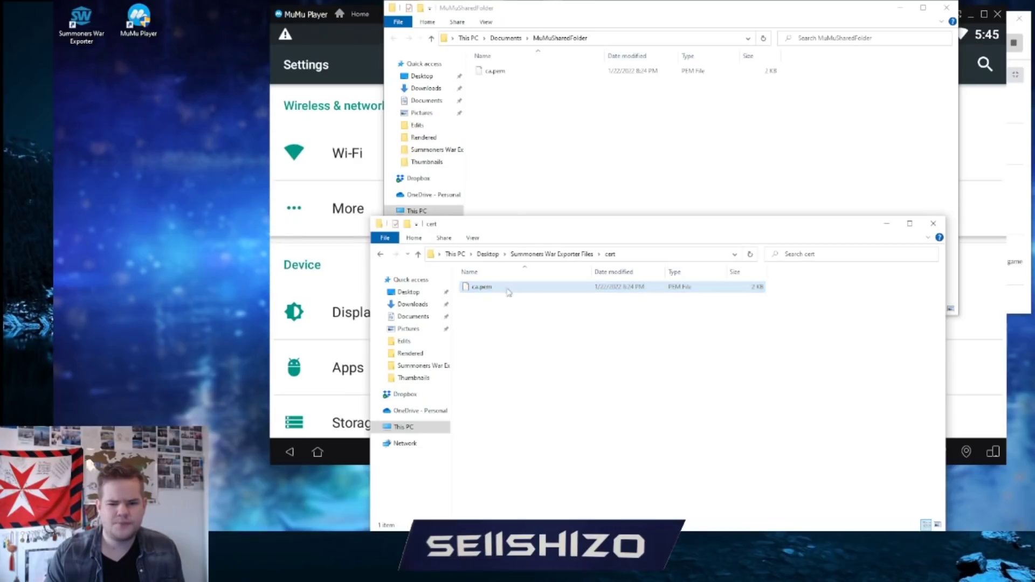
click(589, 148)
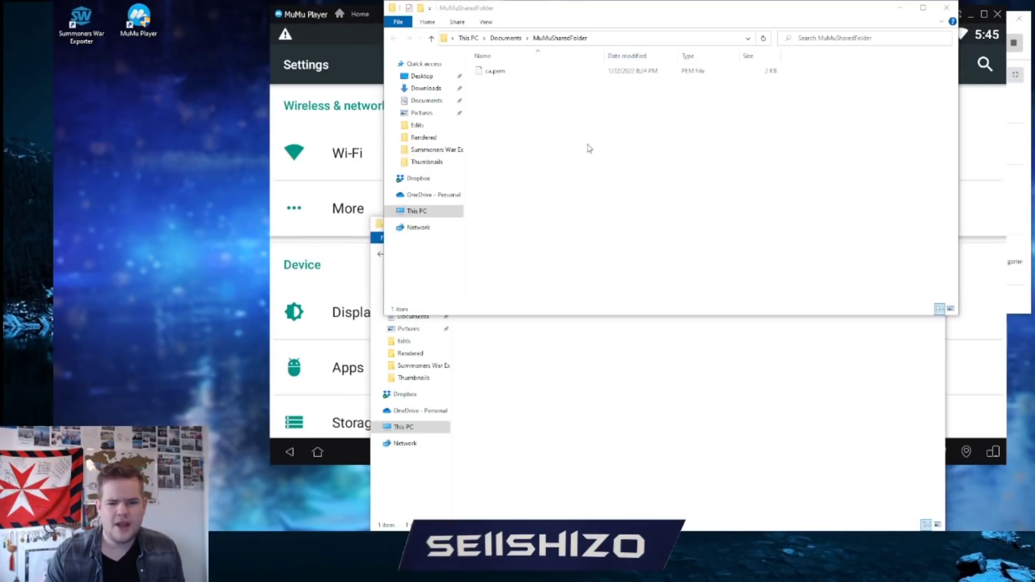
key(ctrl+v)
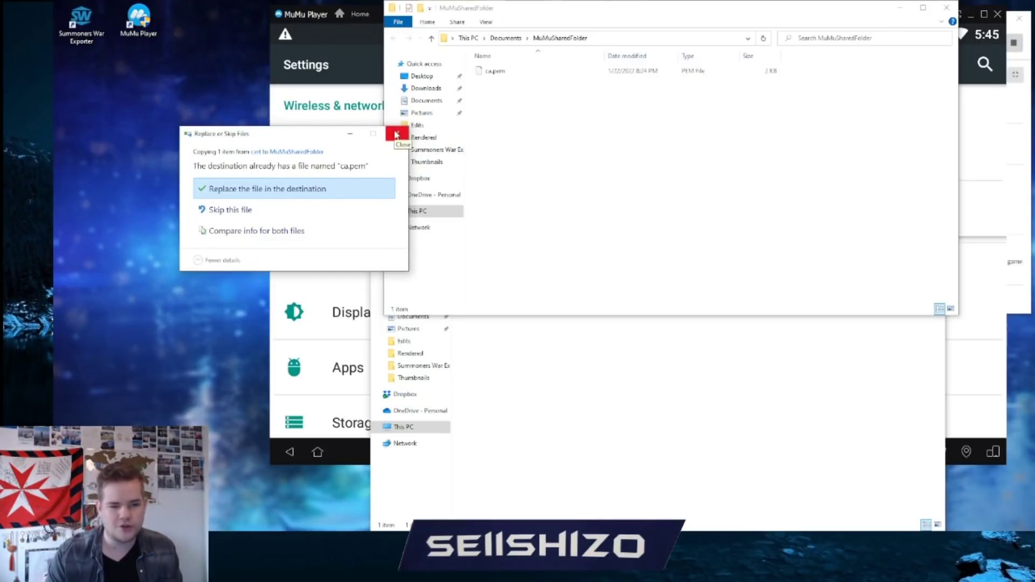
click(231, 210)
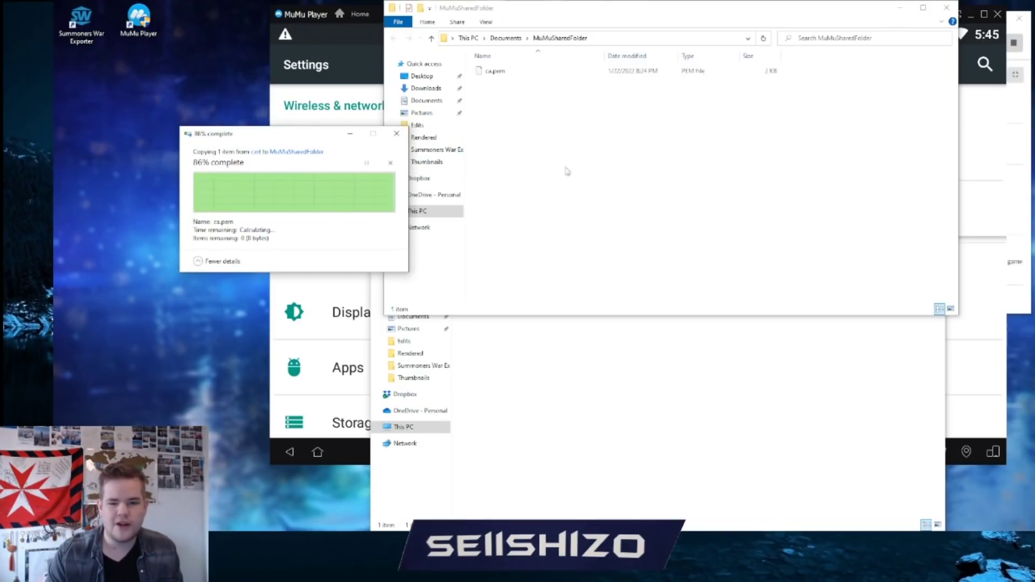
click(946, 8)
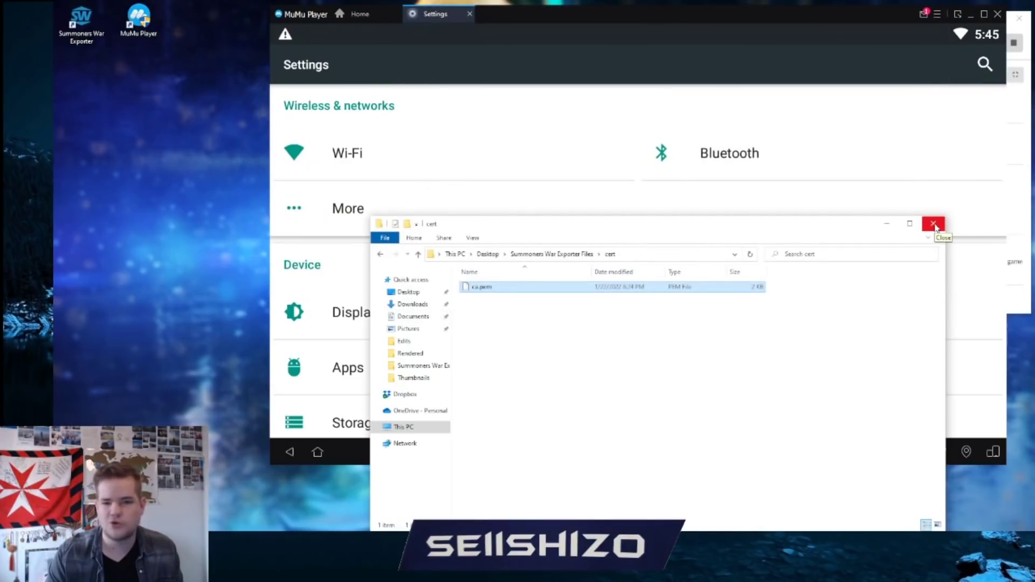
click(934, 224)
- Open Android's Security settings and scroll down to the credential options
drag(578, 342, 561, 360)
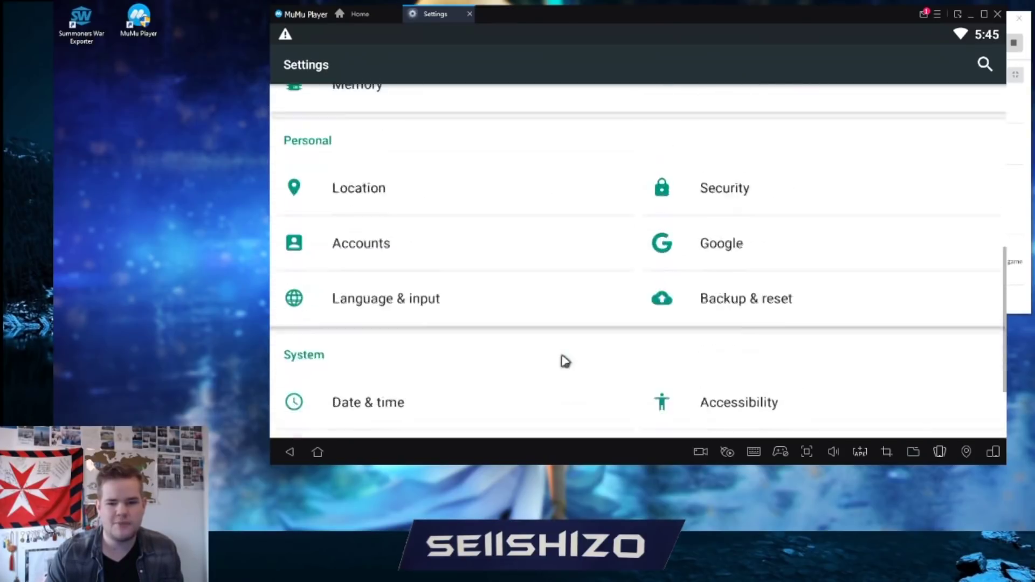
click(736, 257)
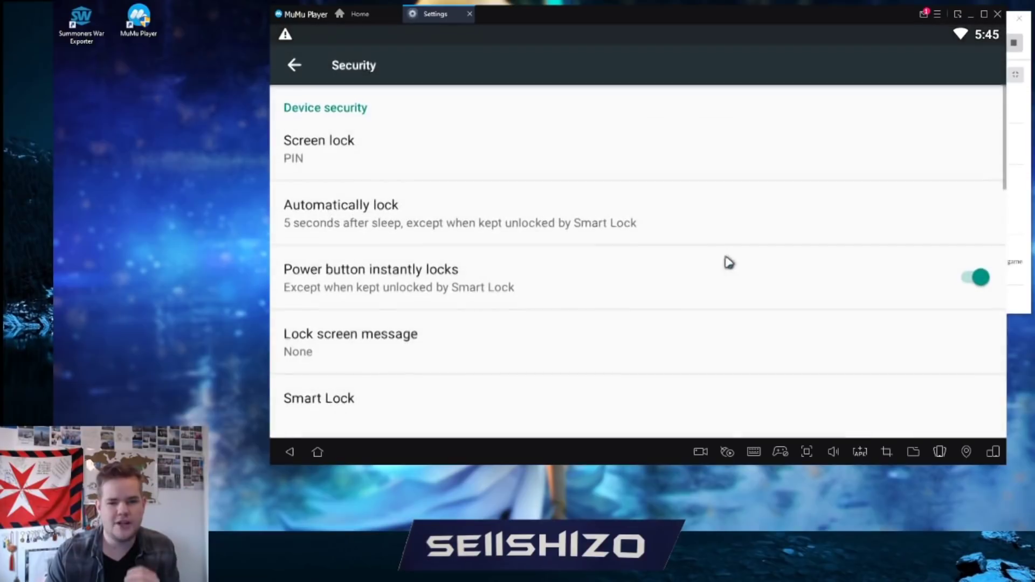
drag(469, 280, 522, 160)
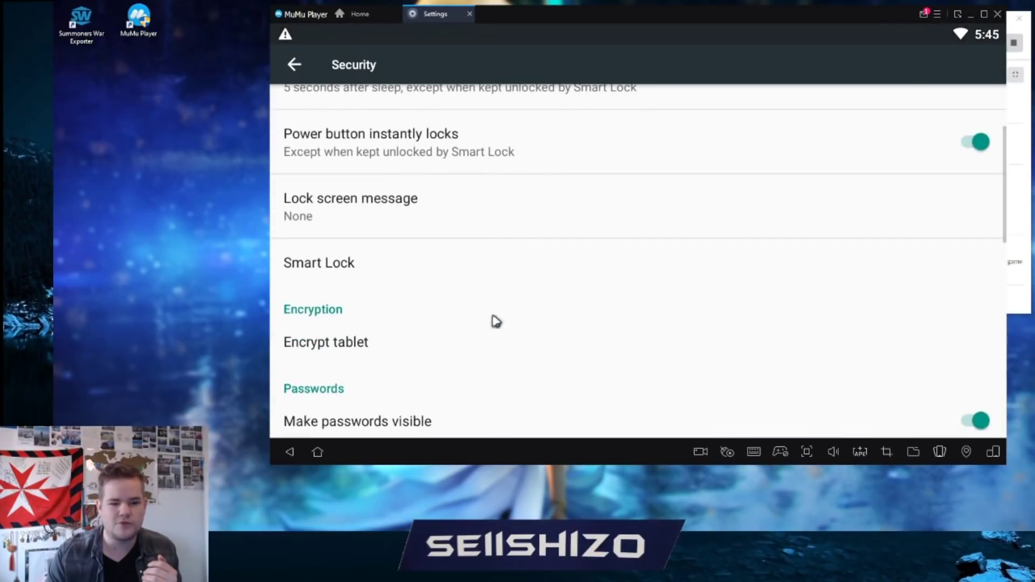
drag(492, 321, 520, 173)
drag(505, 338, 520, 241)
drag(492, 351, 503, 213)
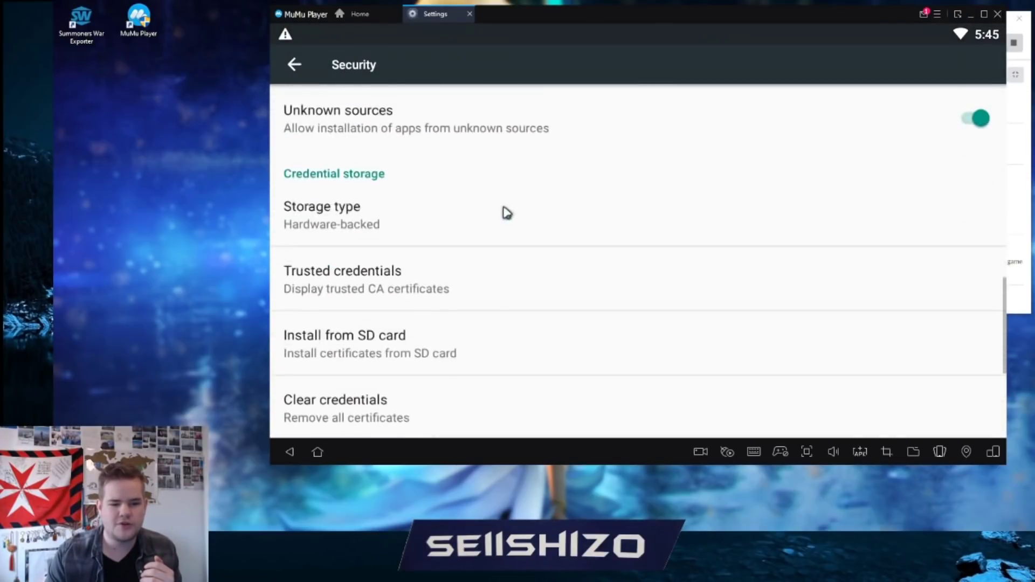
- Choose Install from SD card and switch the picker to Internal storage
click(412, 302)
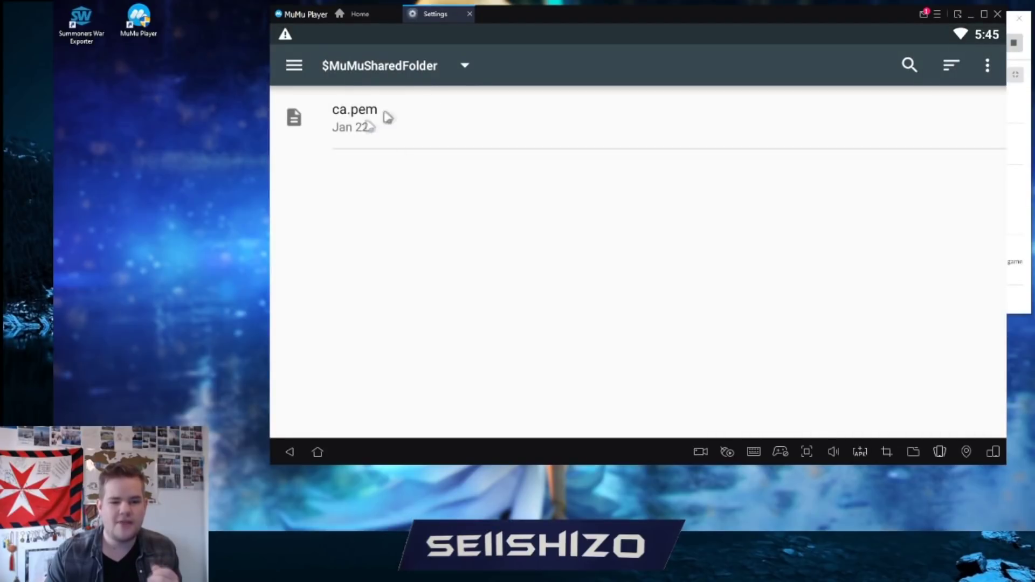
click(452, 67)
click(413, 84)
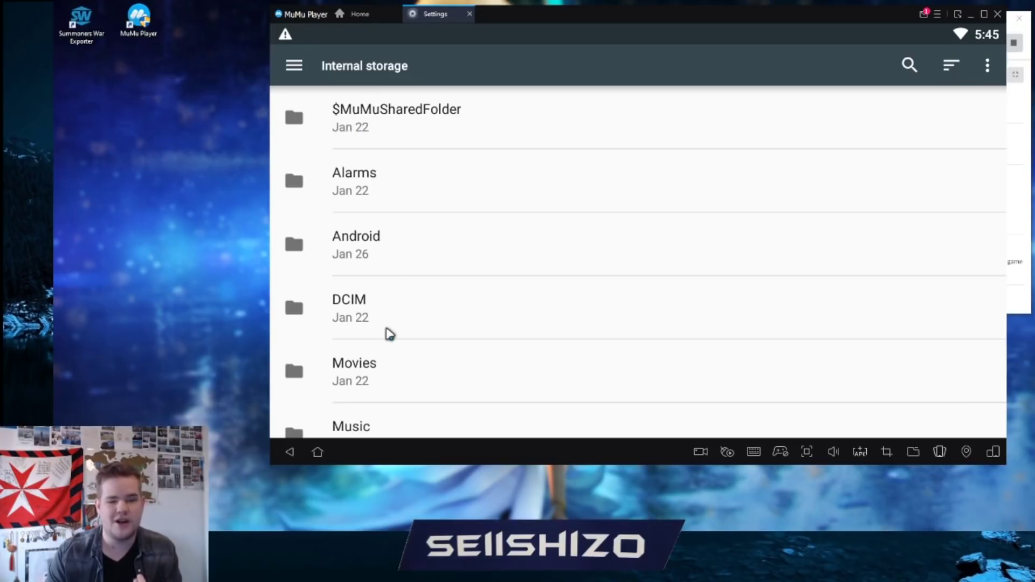
- Create an empty text file 'im a potato' in MuMuSharedFolder, then pick ca.pem from $MuMuSharedFolder
click(913, 452)
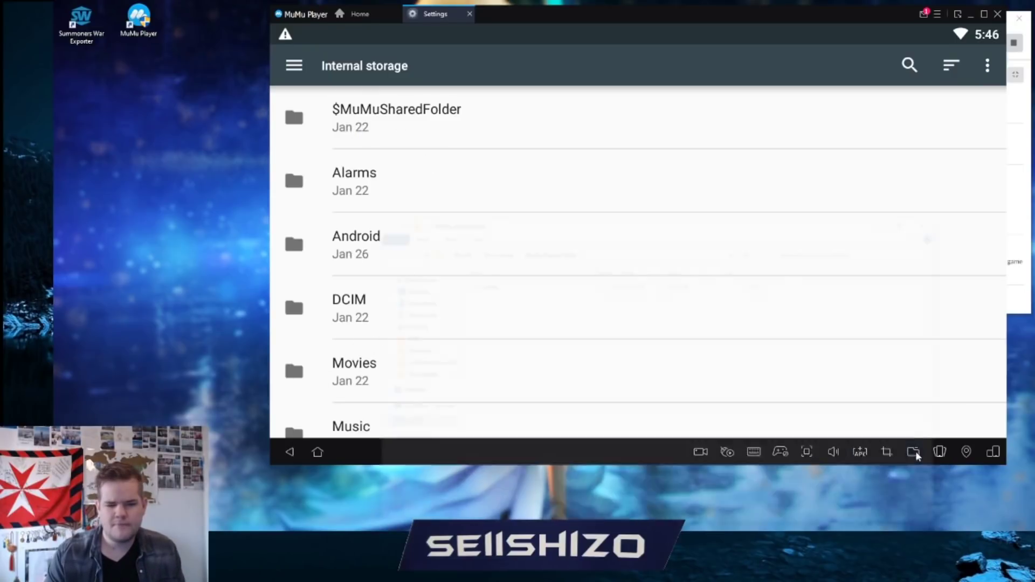
right_click(509, 306)
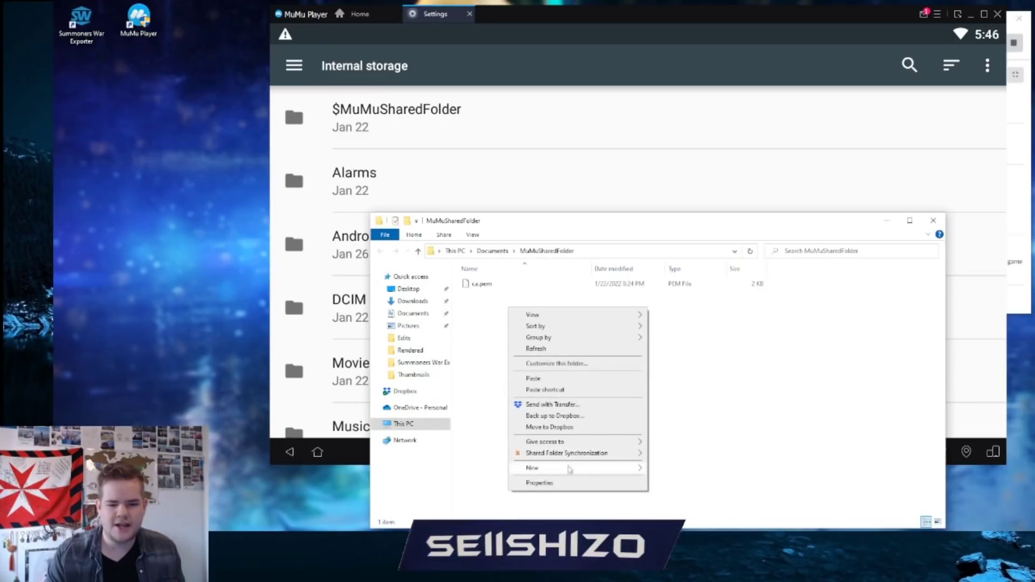
mouse_move(572, 468)
click(693, 444)
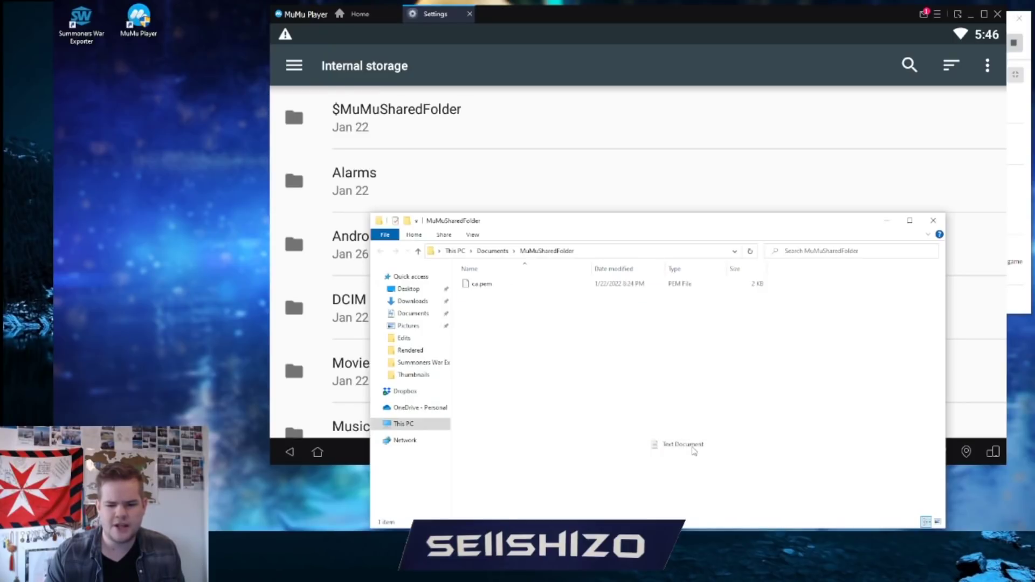
text(in)
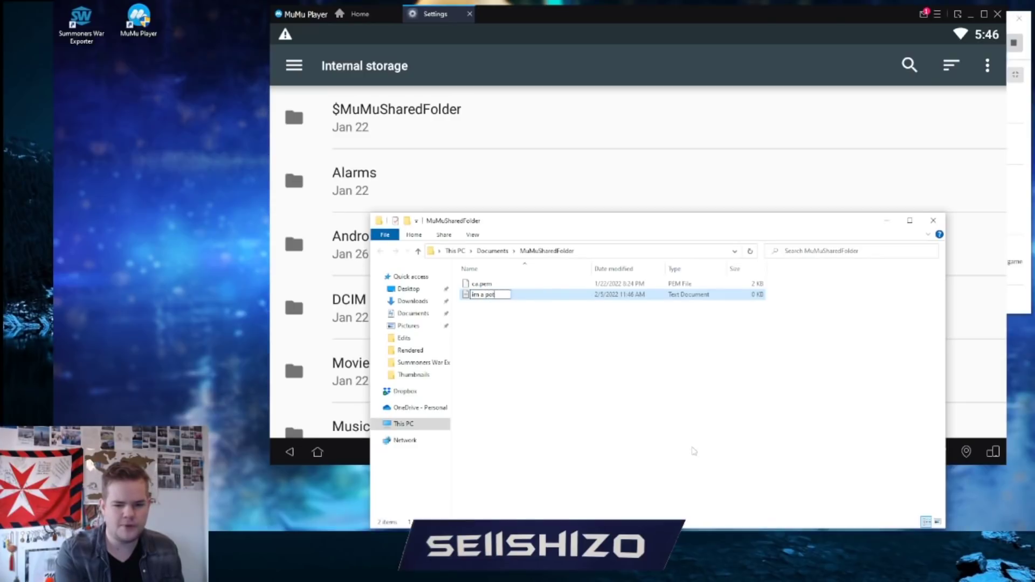
text( a potato)
key(Return)
click(428, 132)
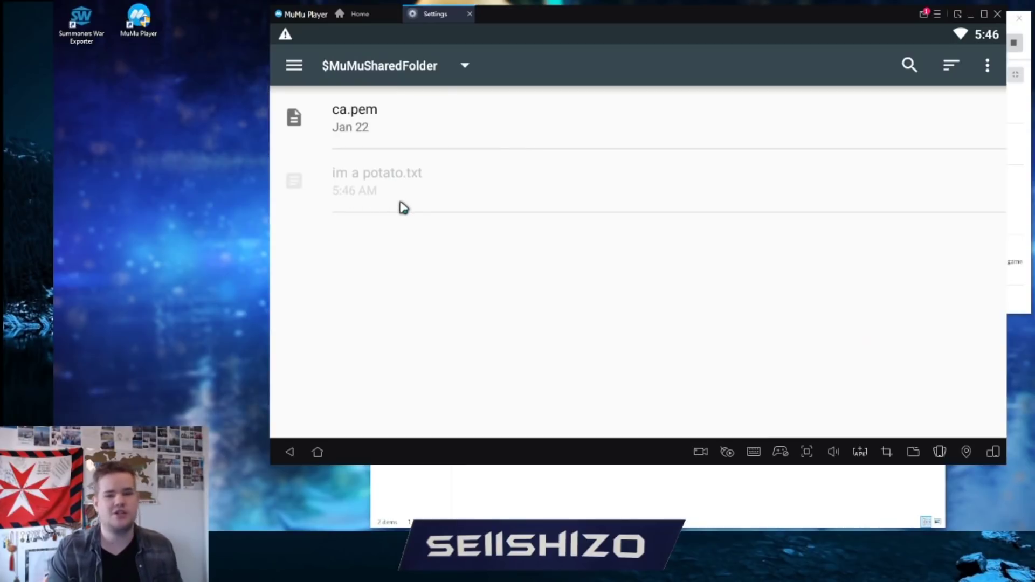
click(385, 125)
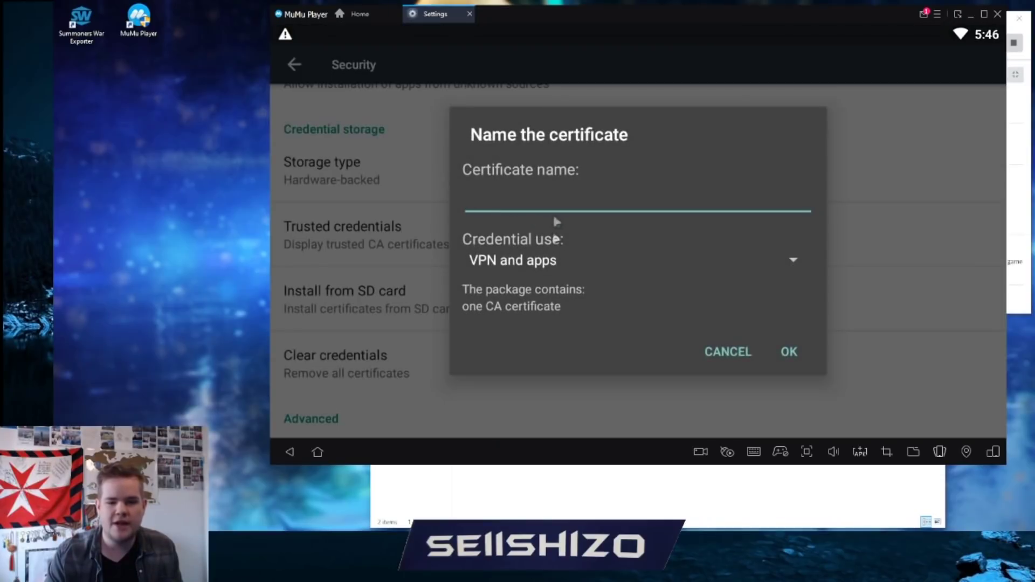
- Name the certificate 'for sure banana' and confirm its installation
text(for sure banana)
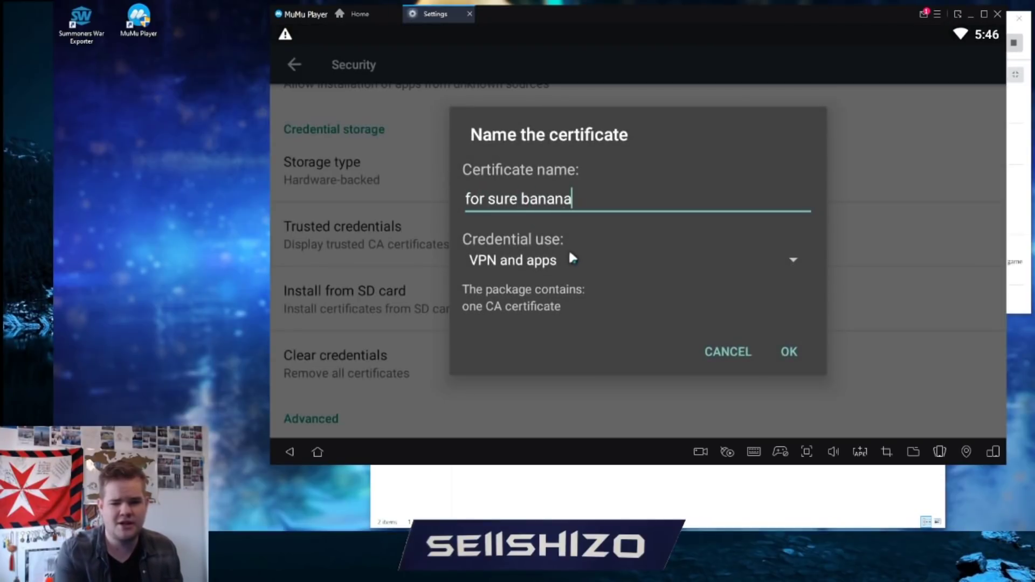
click(789, 352)
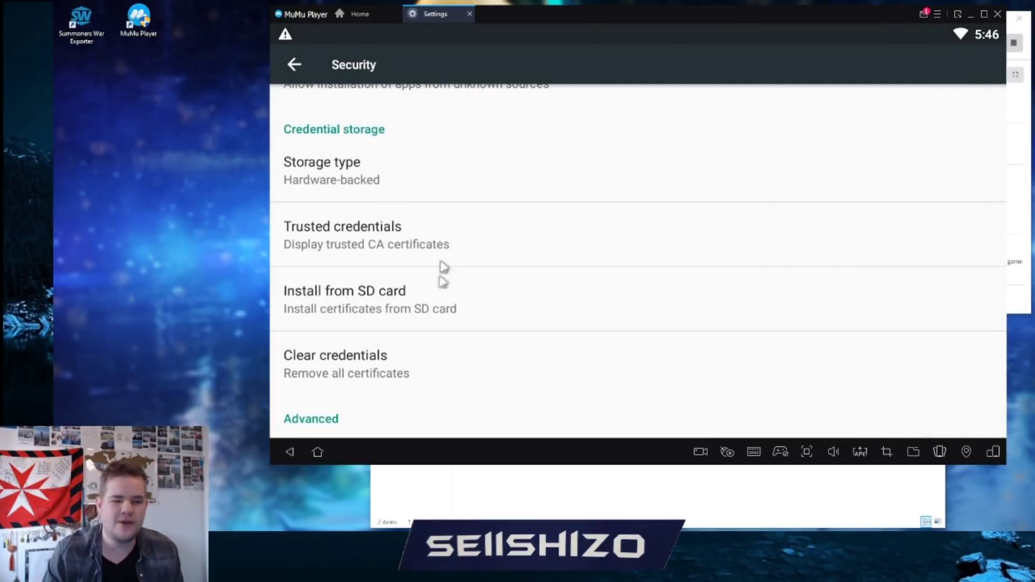
scroll(441, 273, up, 6)
scroll(476, 336, up, 5)
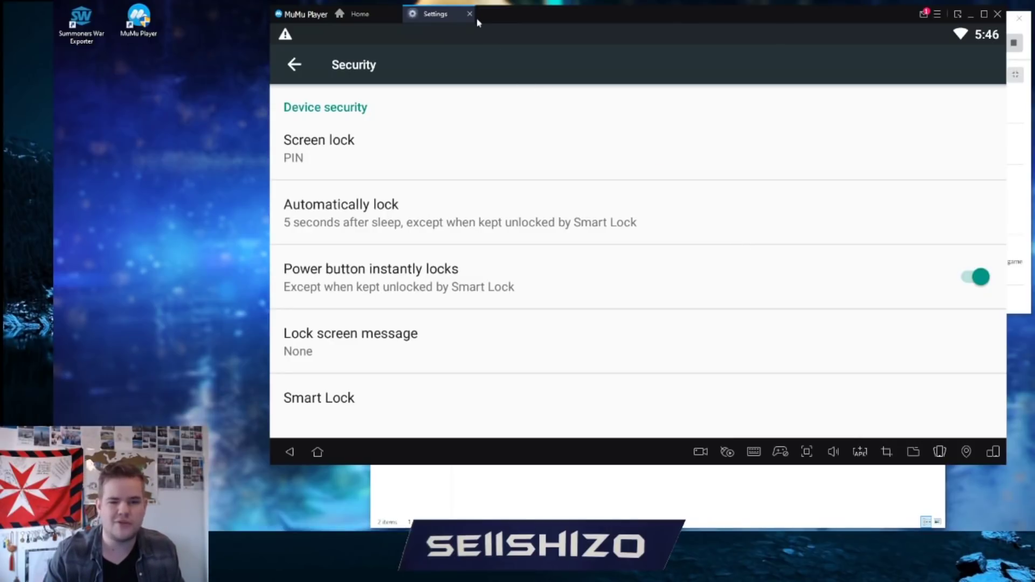
- Open the connected Wi-Fi network's Modify network dialog and set Proxy to Manual
click(295, 65)
scroll(432, 211, up, 5)
click(396, 190)
click(390, 162)
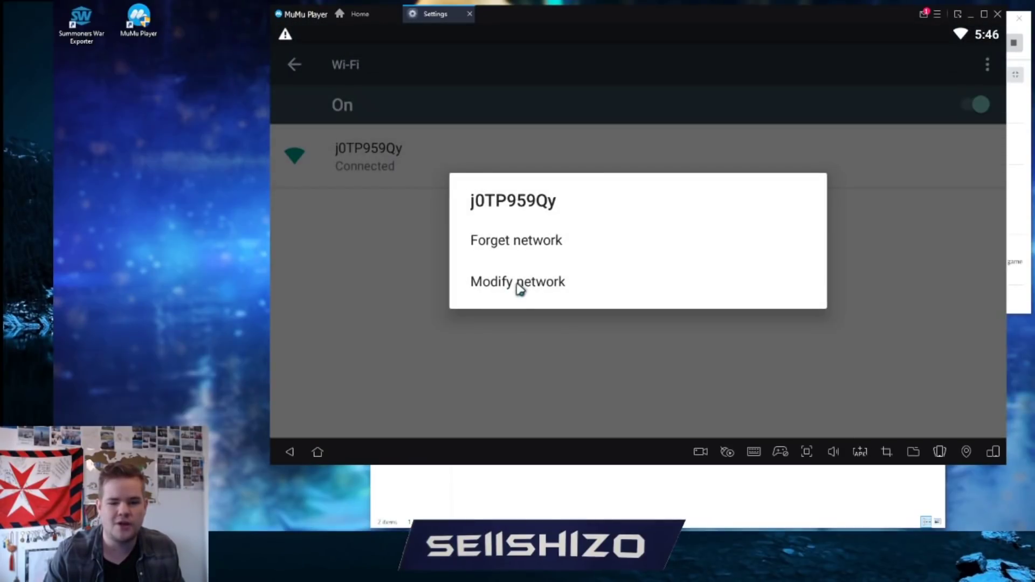
click(518, 285)
click(530, 170)
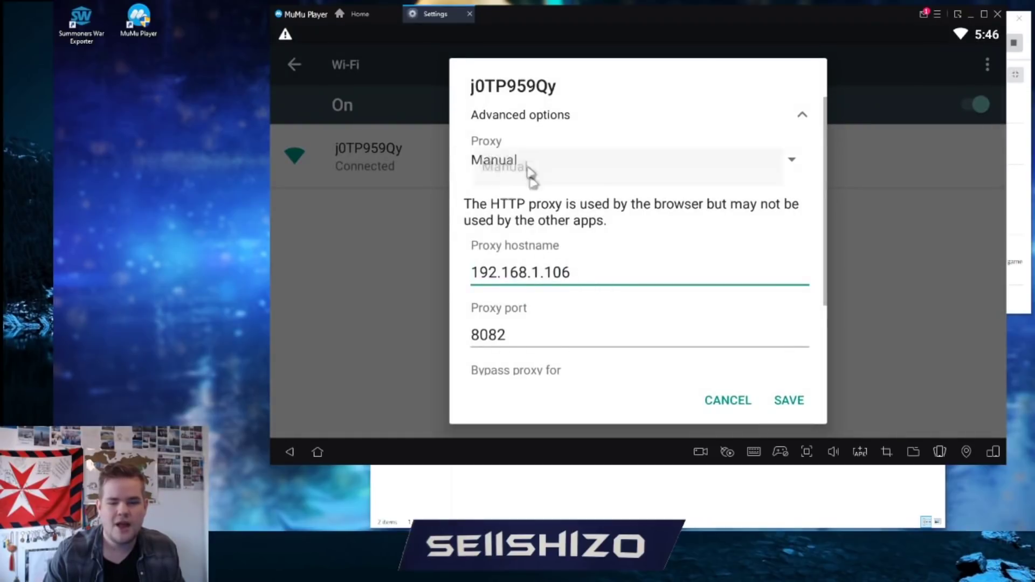
click(495, 173)
click(502, 237)
click(527, 291)
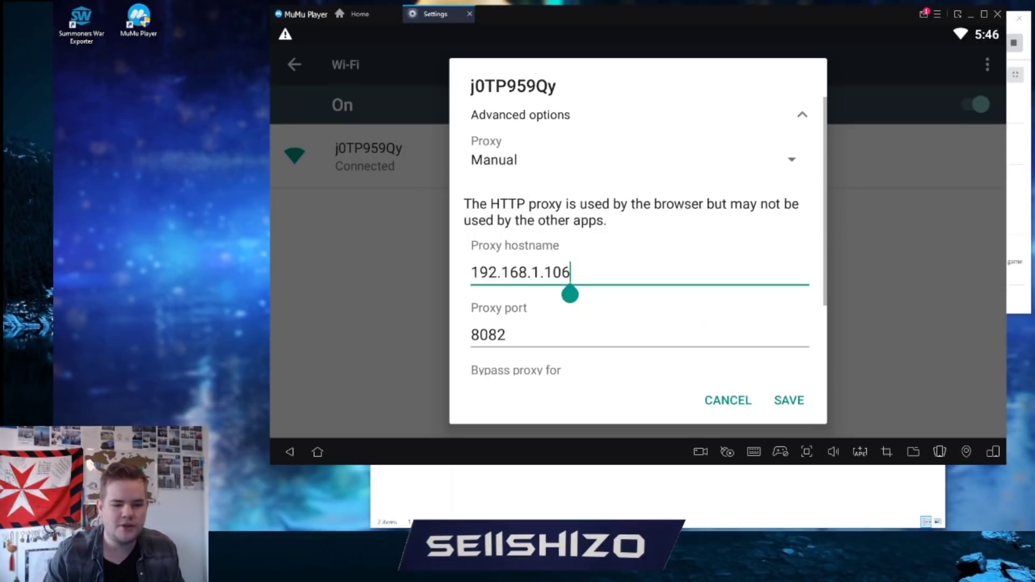
- Save the manual proxy 192.168.1.106 port 8082 and return to the home screen
key(alt+Tab)
drag(735, 25, 779, 319)
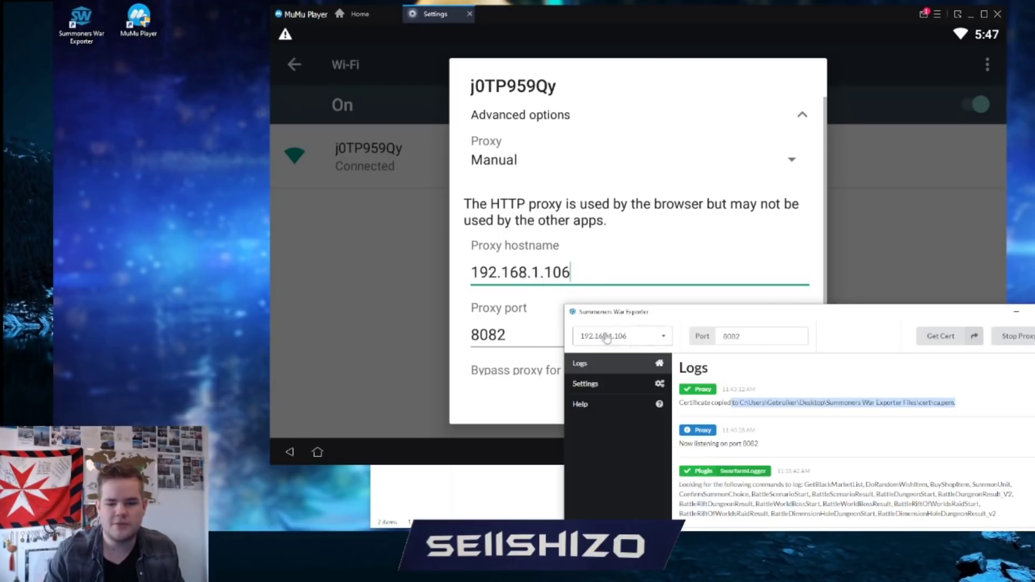
click(513, 293)
scroll(561, 254, down, 3)
click(796, 401)
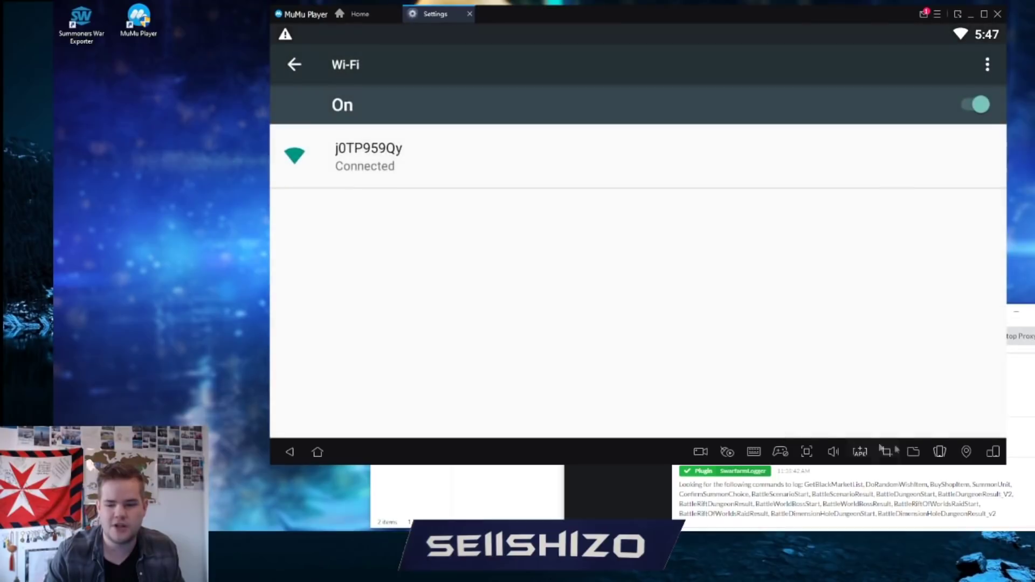
click(319, 452)
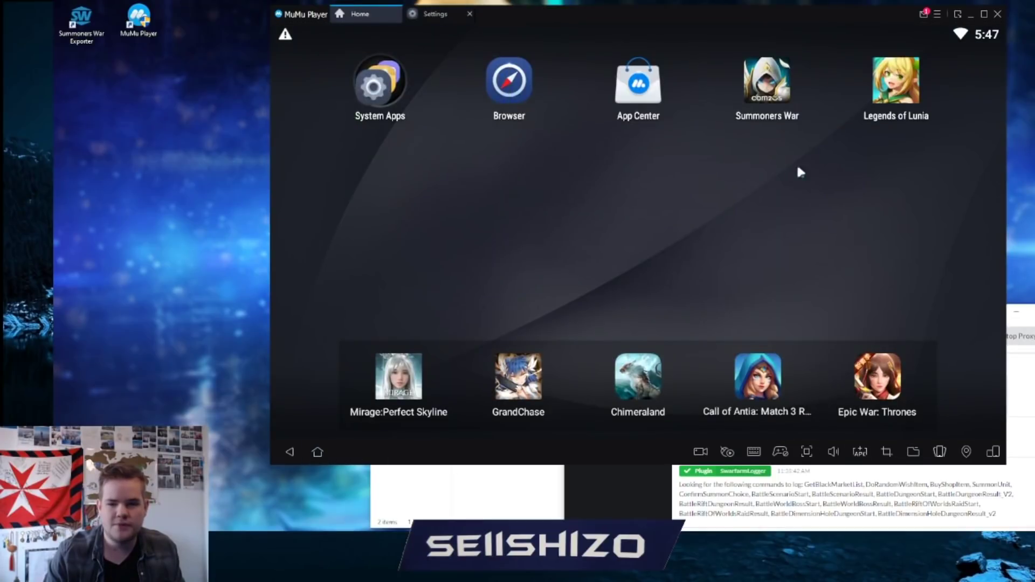
- Launch Summoners War and check the saved profile file name in the exporter log
click(783, 102)
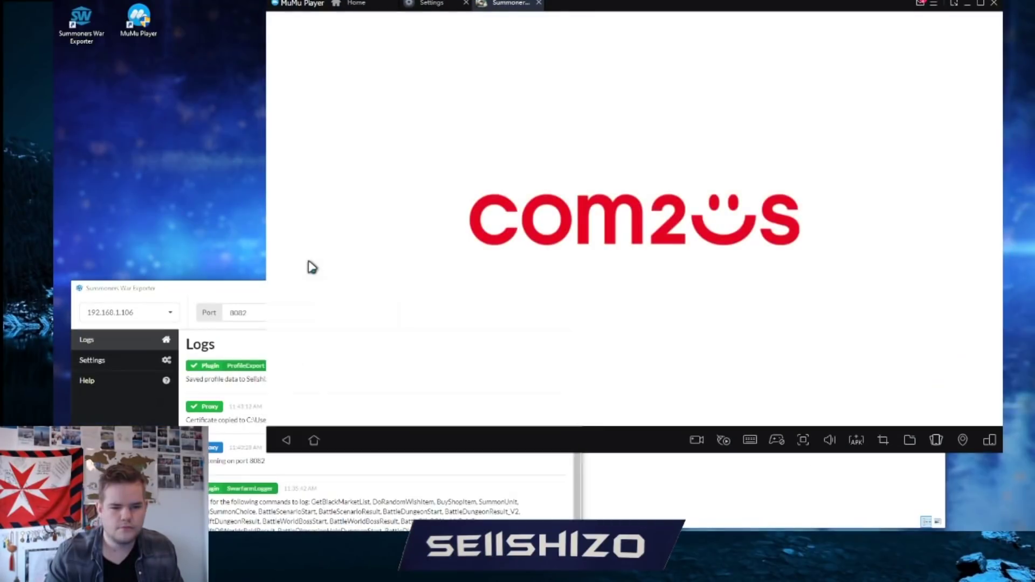
drag(243, 291, 245, 360)
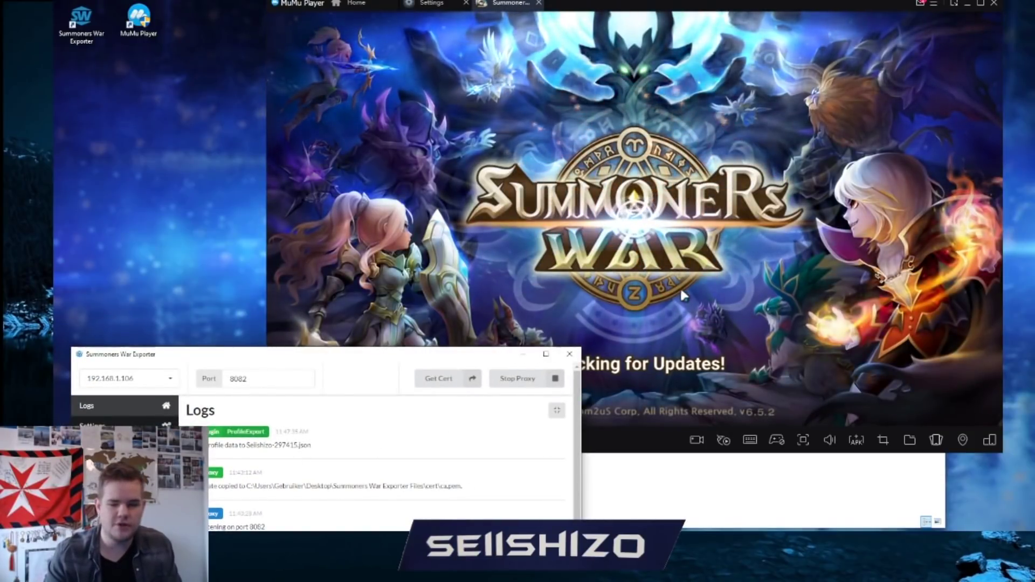
click(681, 287)
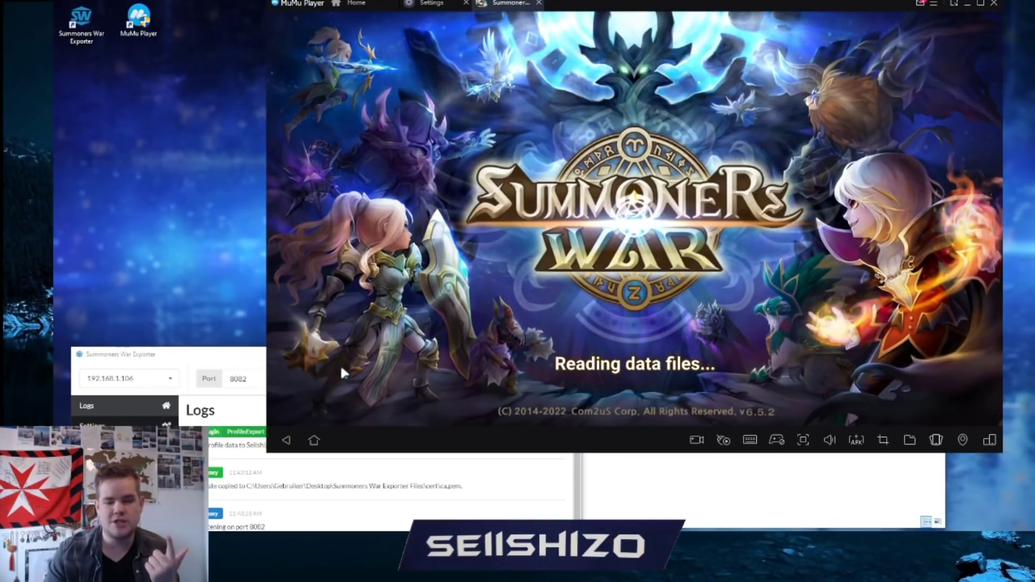
click(220, 391)
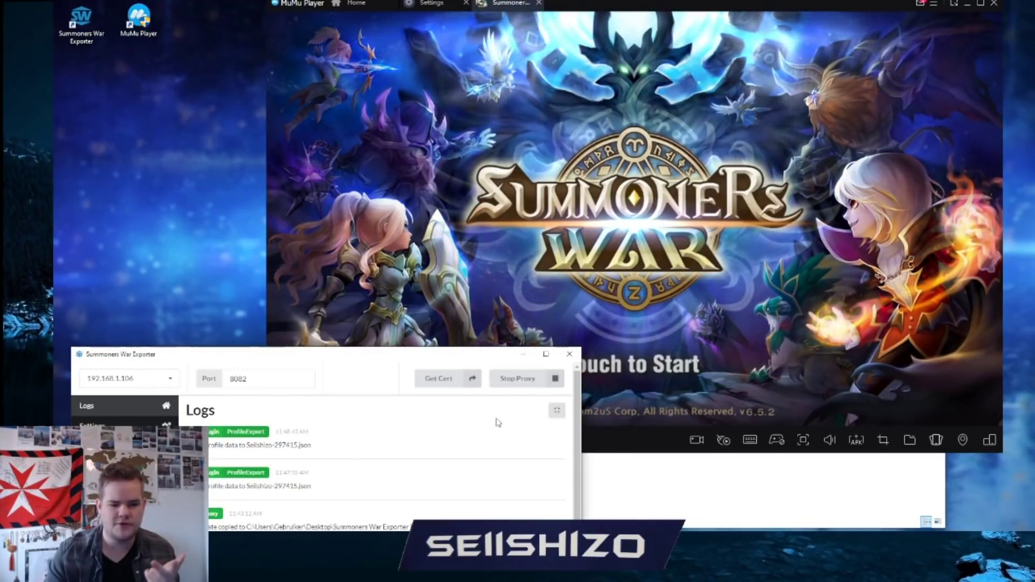
drag(315, 447, 209, 452)
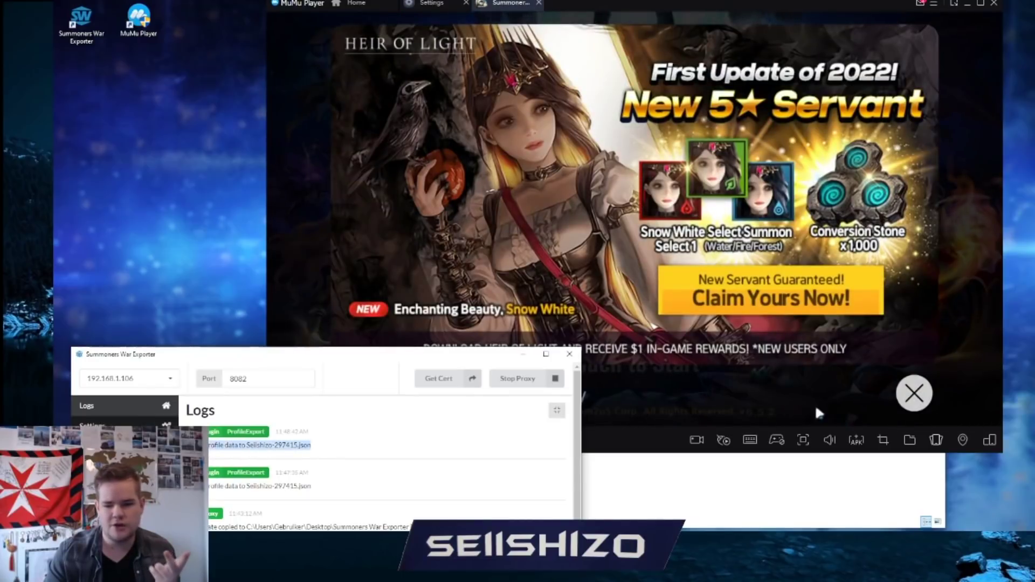
click(792, 408)
- Hide the three startup popups for today and dismiss the update notice
click(536, 395)
click(536, 395)
click(536, 396)
click(535, 390)
- Collect all Social Points gifts and Guild Inbox rewards, then dismiss the February Special Pack offer and close the game
click(535, 390)
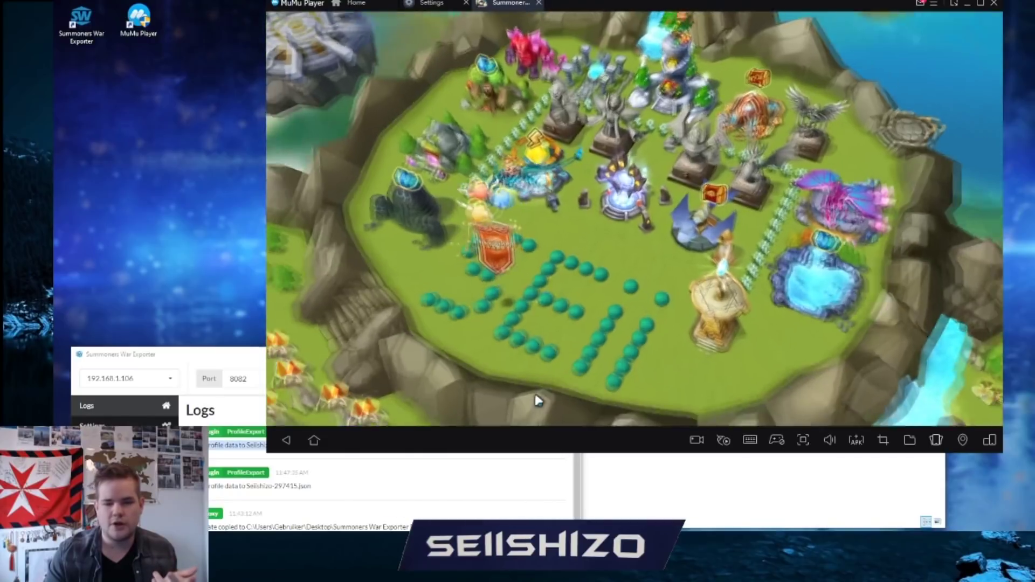
click(696, 54)
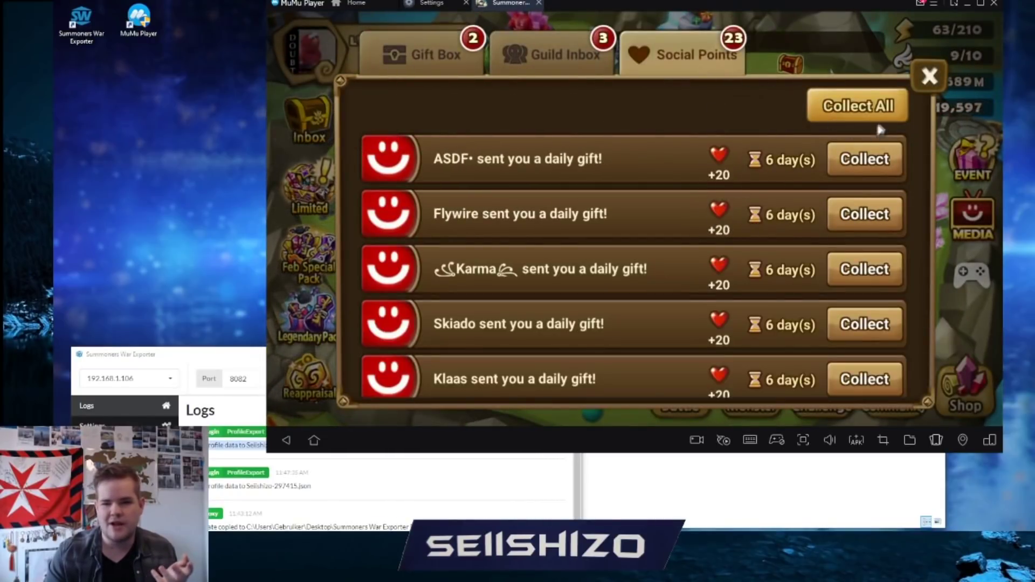
click(857, 106)
click(585, 62)
click(866, 162)
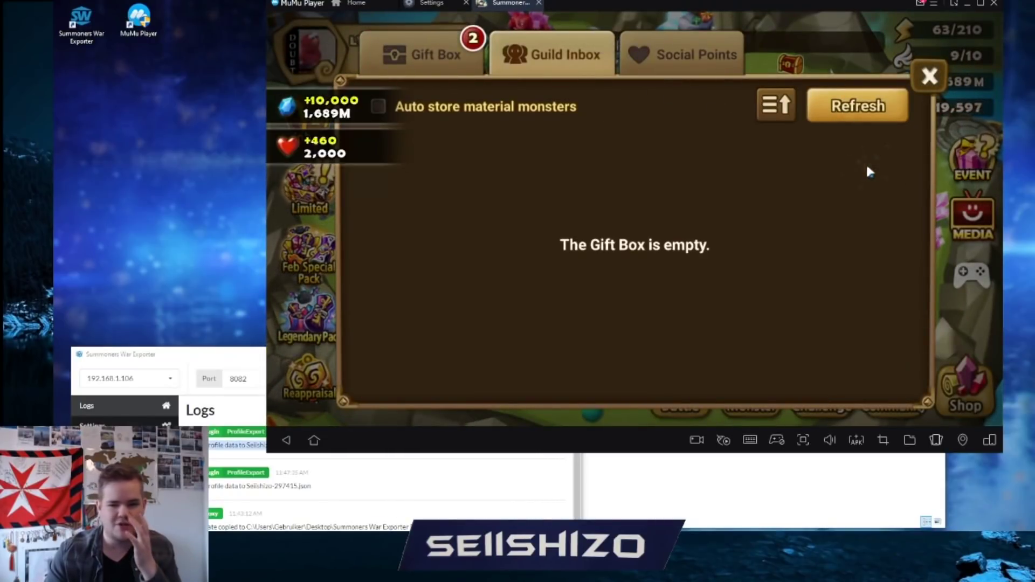
click(923, 78)
click(807, 102)
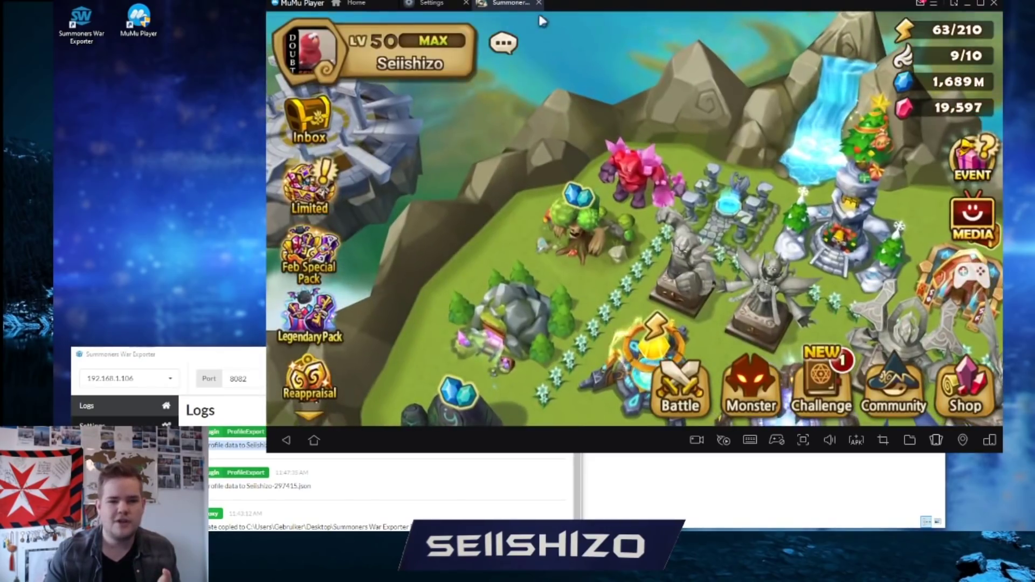
click(538, 3)
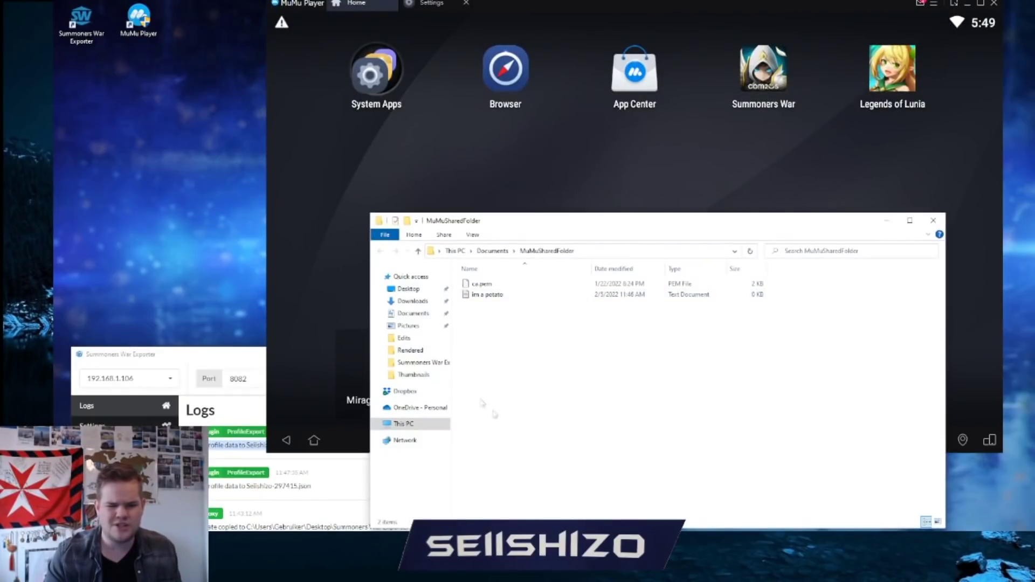
- Open the Summoners War Exporter Files folder from the Explorer sidebar
click(429, 365)
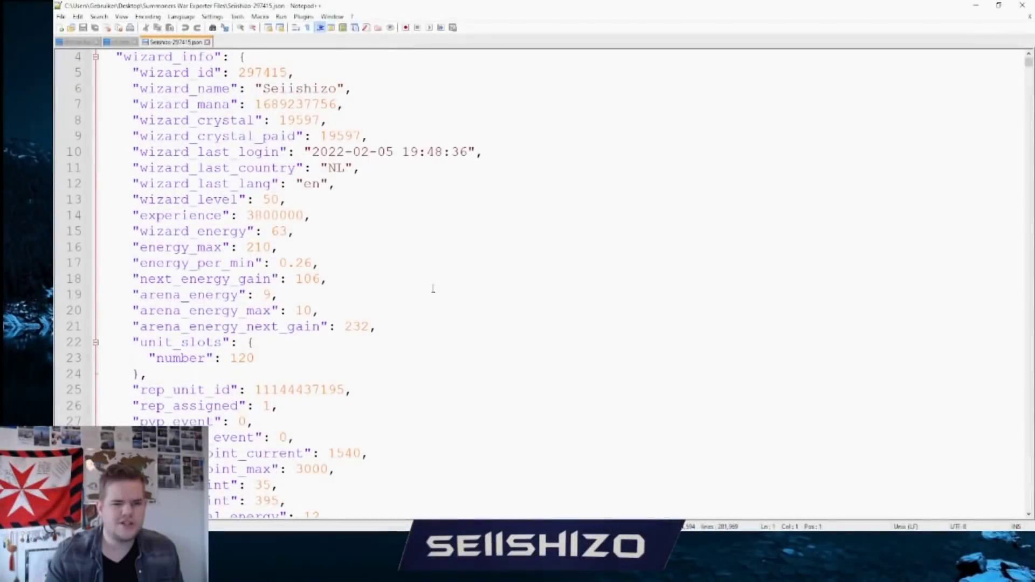
scroll(434, 289, down, 5)
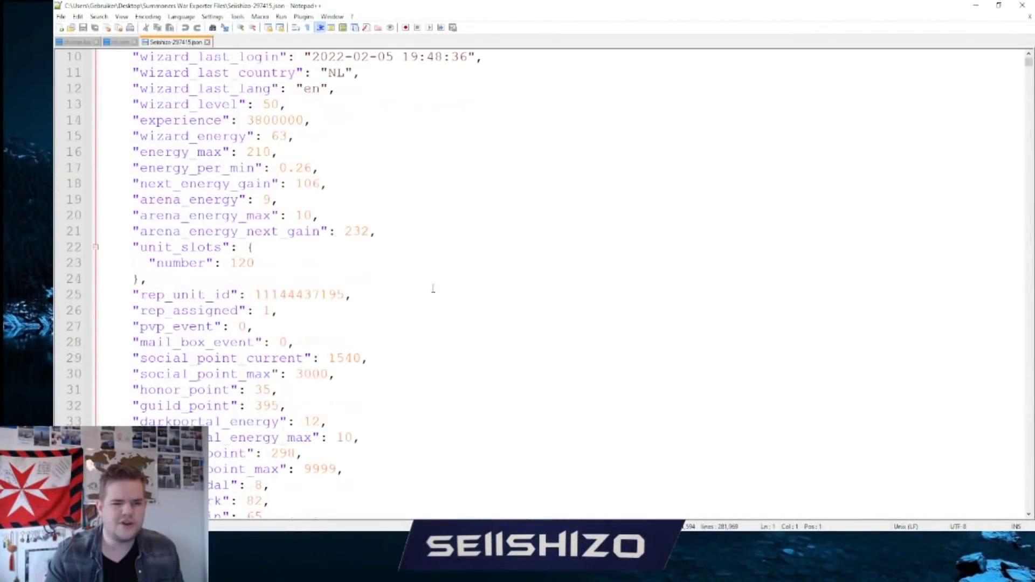
scroll(434, 289, down, 3)
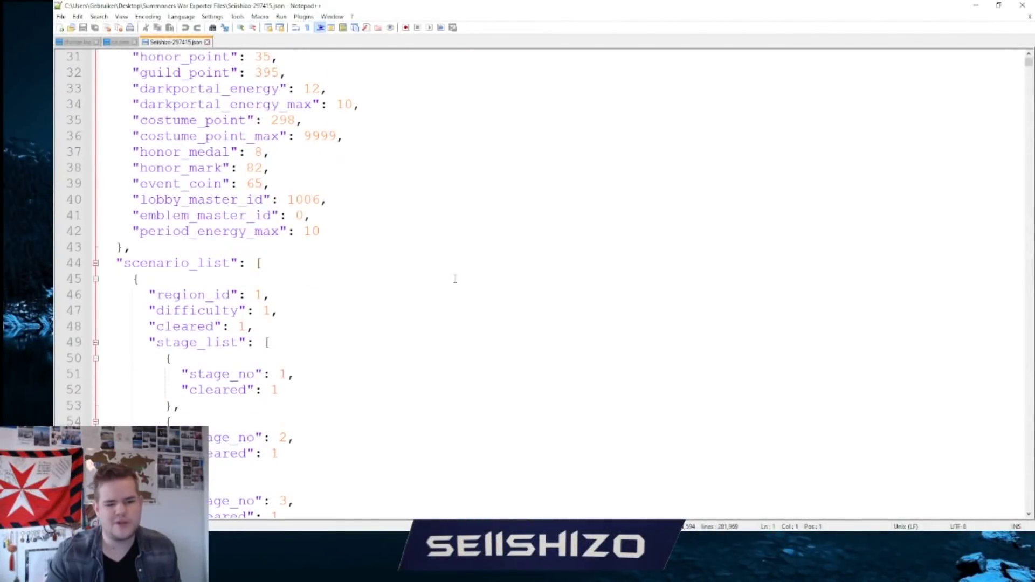
double_click(184, 184)
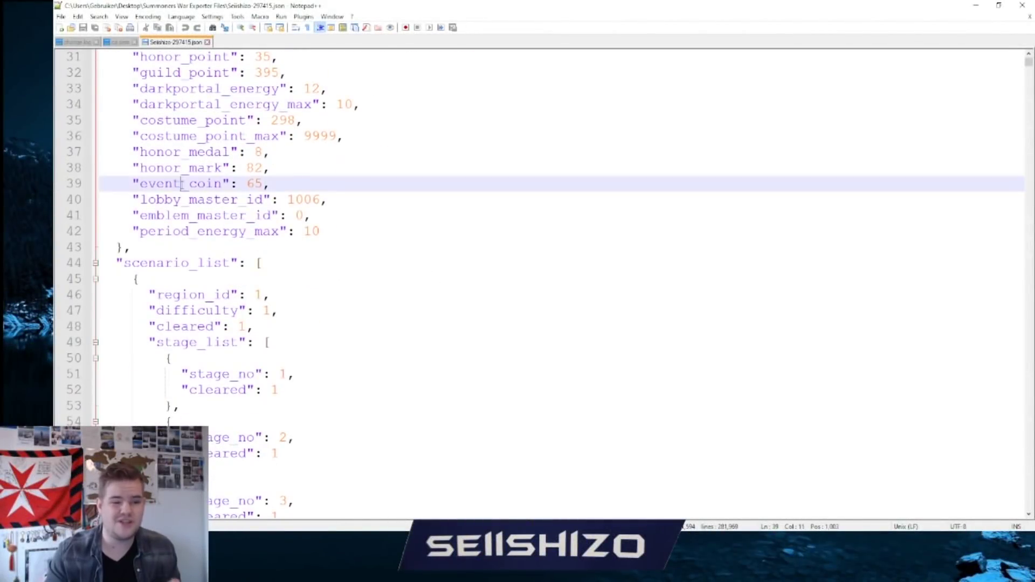
scroll(265, 220, up, 10)
scroll(264, 220, down, 1)
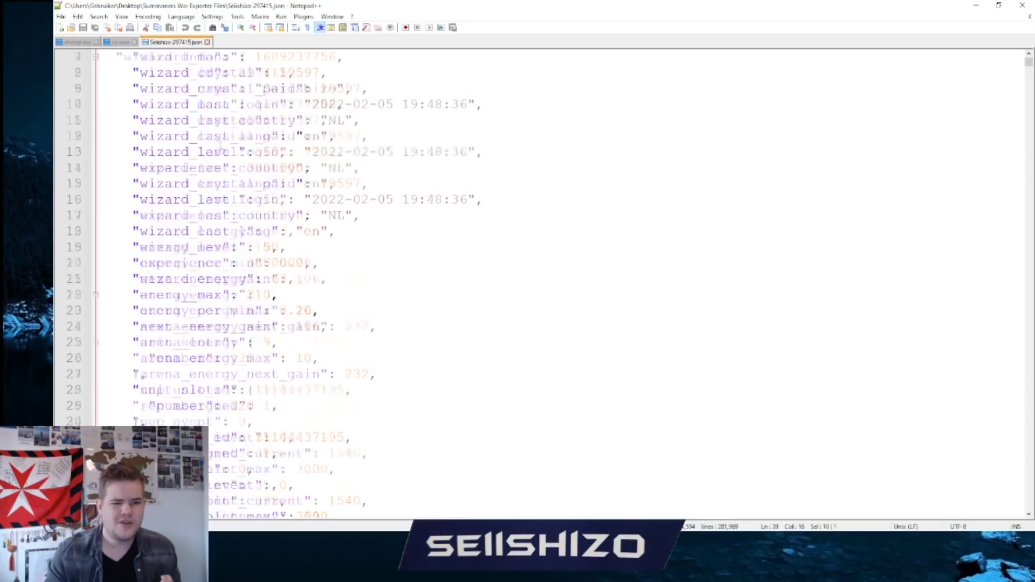
double_click(207, 90)
double_click(307, 88)
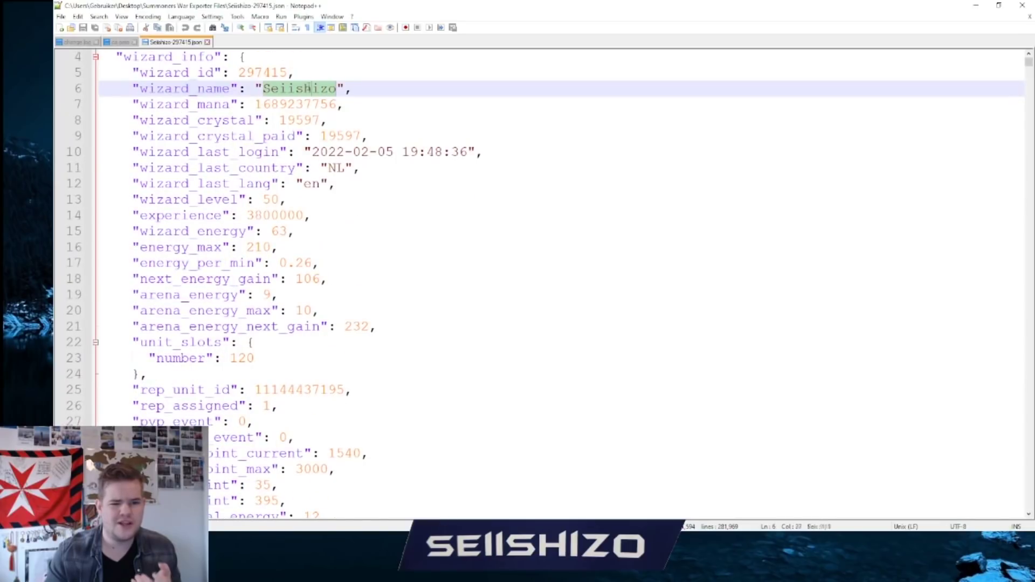
double_click(210, 105)
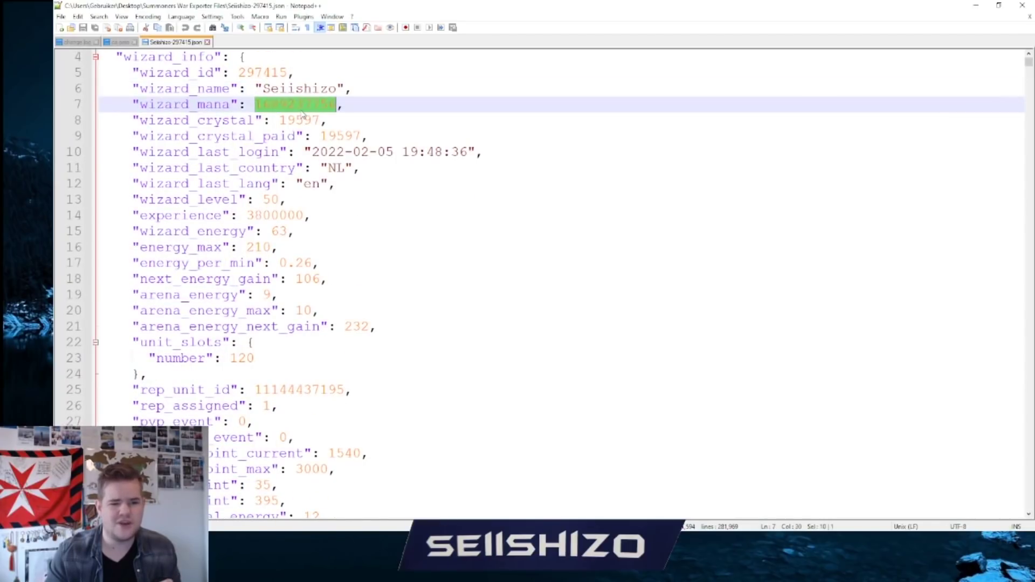
click(318, 120)
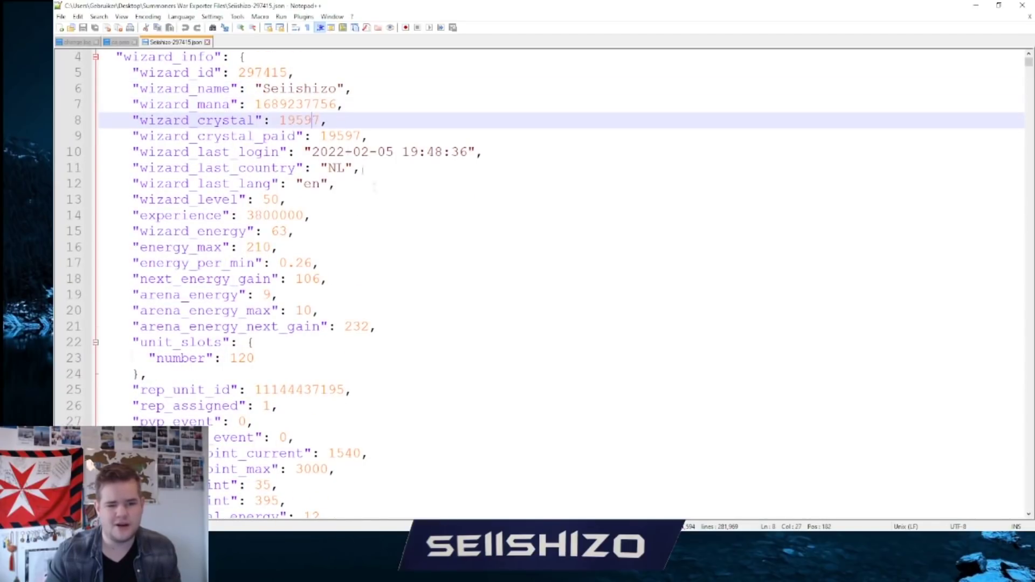
double_click(398, 153)
scroll(404, 211, down, 1)
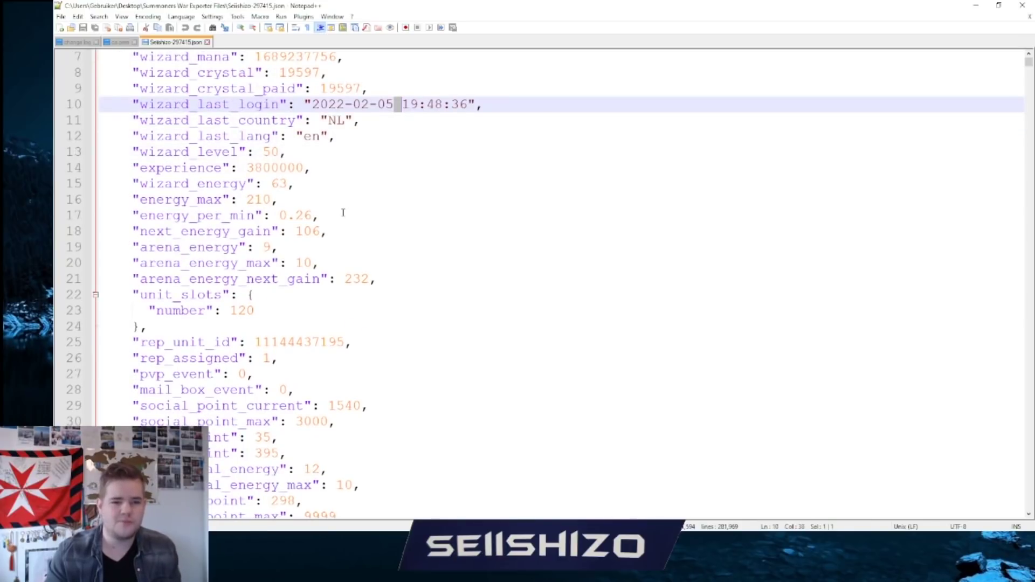
scroll(343, 212, down, 7)
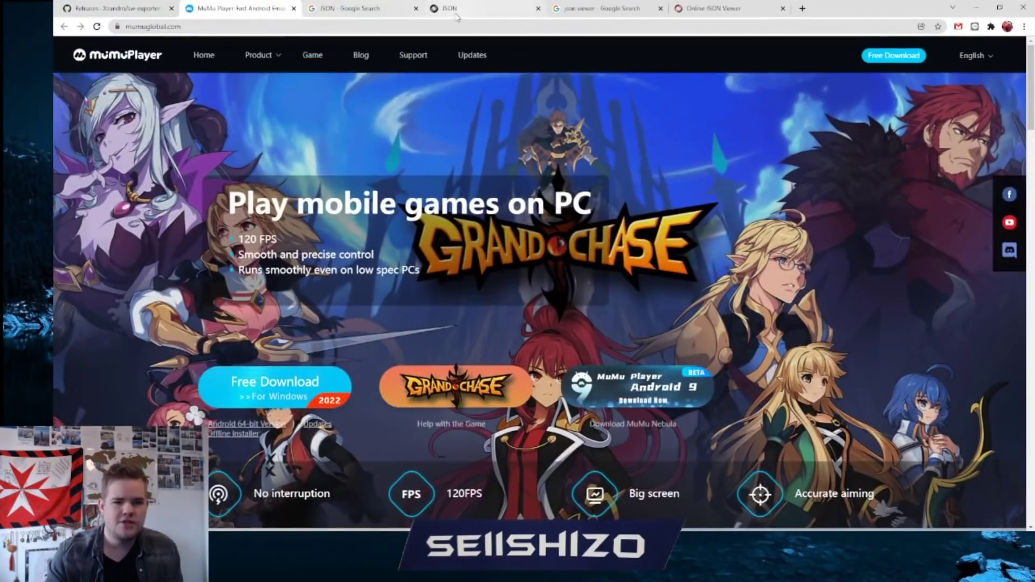
click(443, 8)
scroll(301, 324, up, 5)
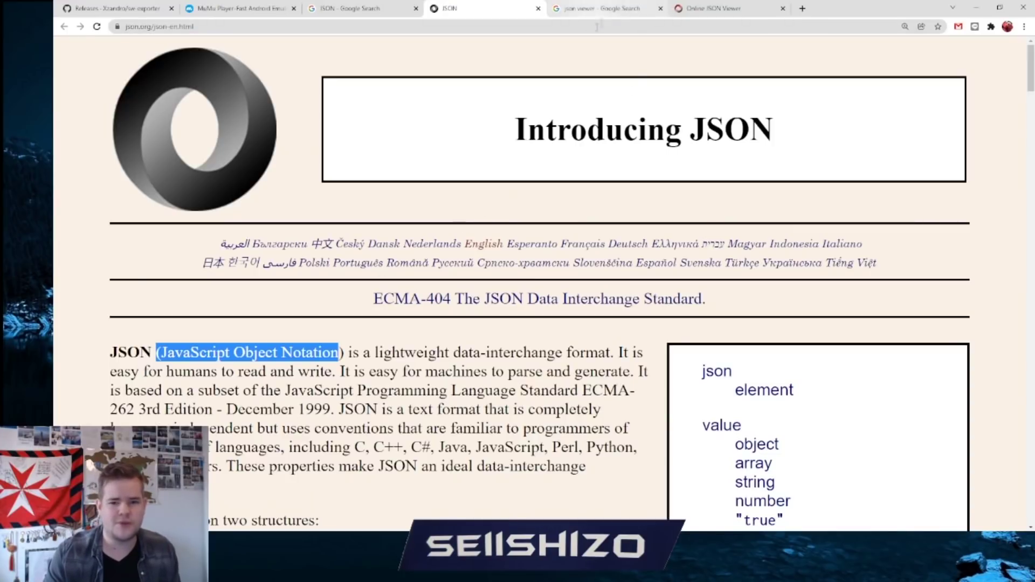
key(alt+Tab)
scroll(388, 303, down, 20)
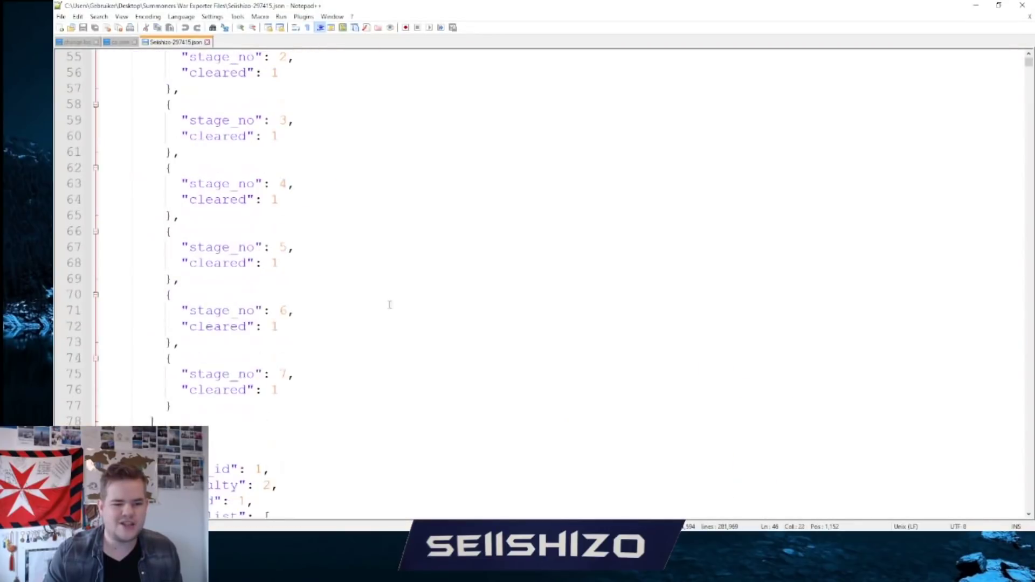
scroll(388, 304, down, 2)
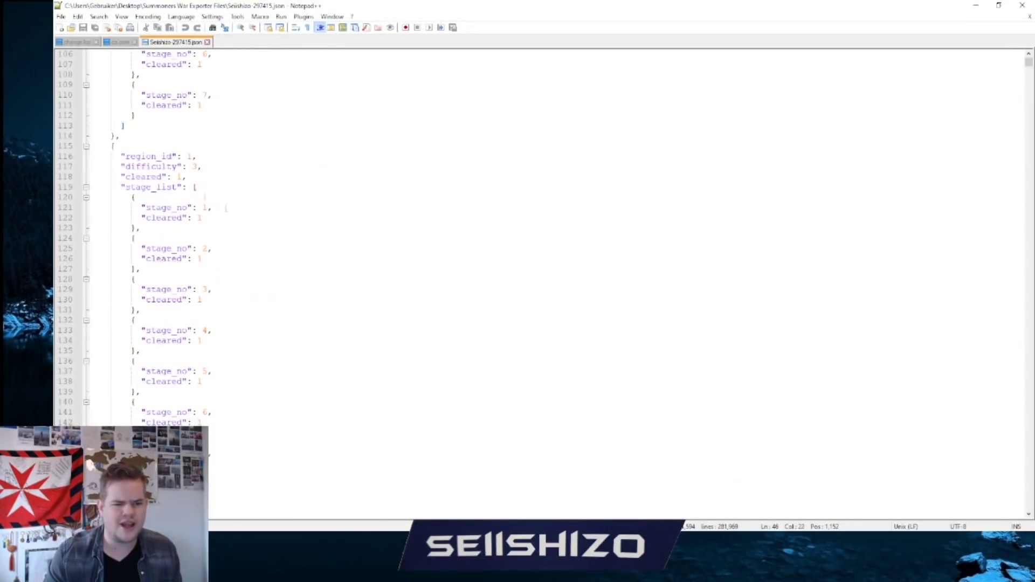
double_click(172, 187)
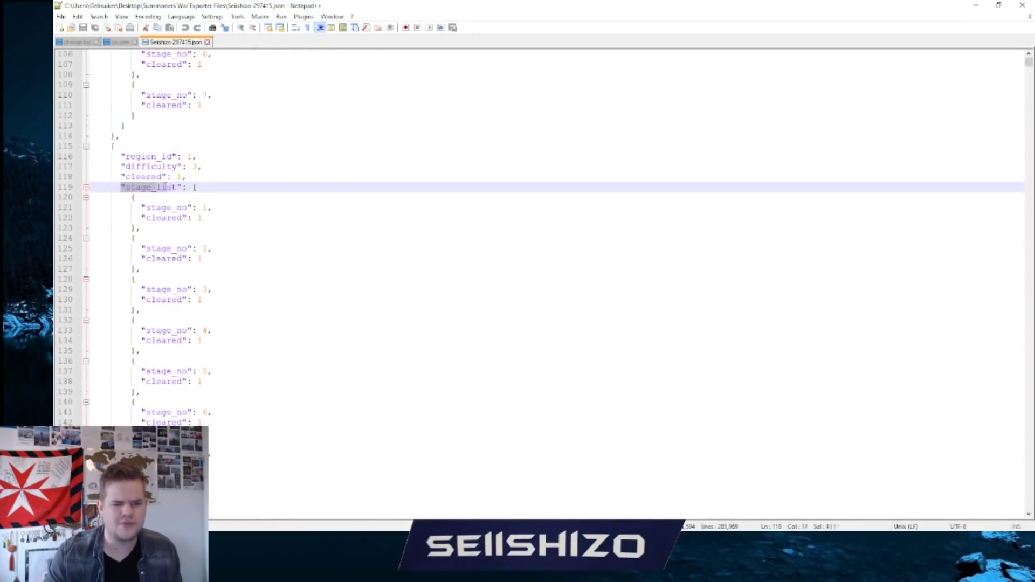
click(191, 185)
drag(91, 197, 141, 228)
click(203, 221)
scroll(222, 281, down, 20)
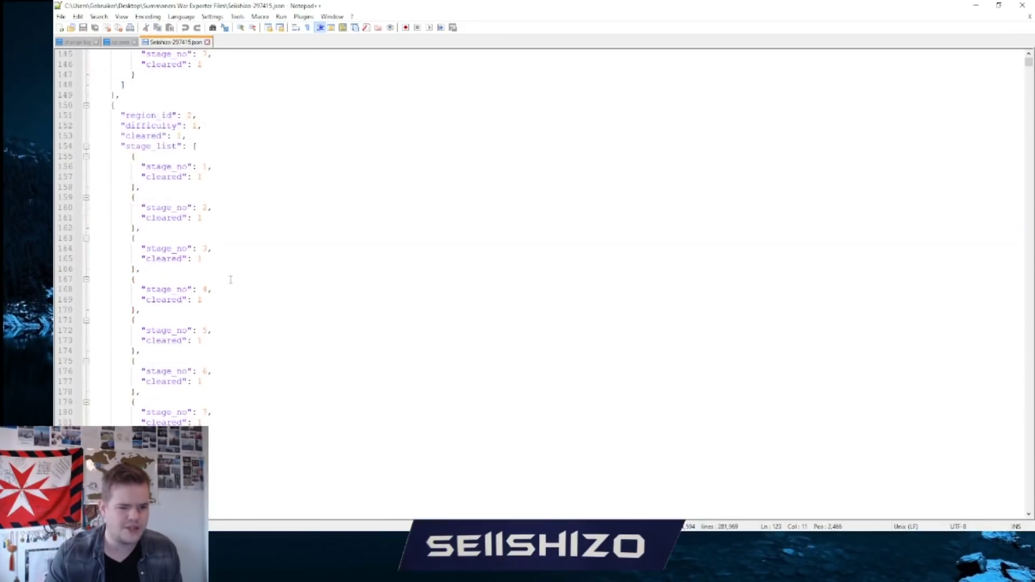
scroll(232, 286, down, 20)
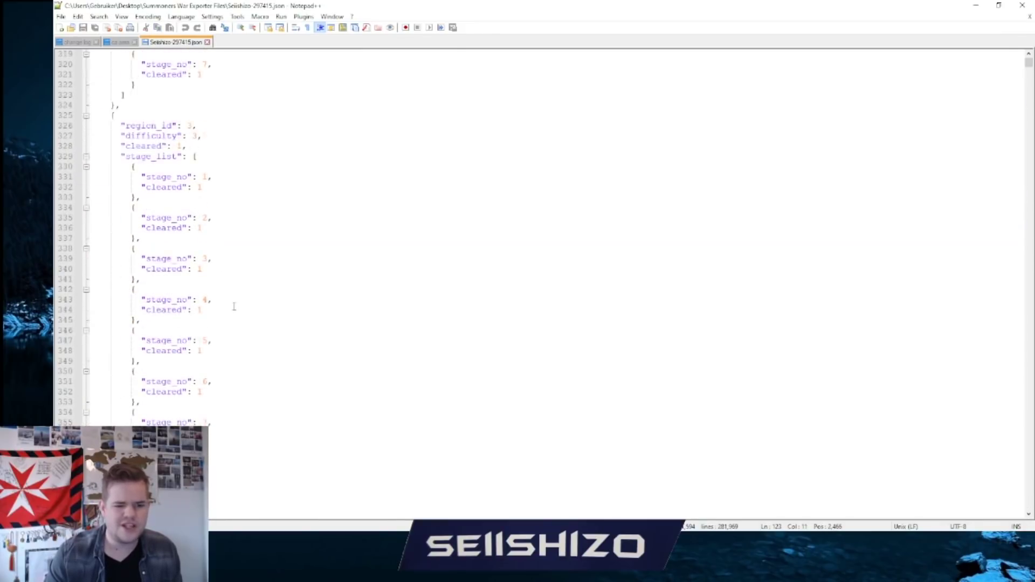
scroll(371, 302, down, 16)
drag(1029, 65, 1028, 85)
drag(143, 238, 258, 371)
click(232, 319)
scroll(174, 289, down, 3)
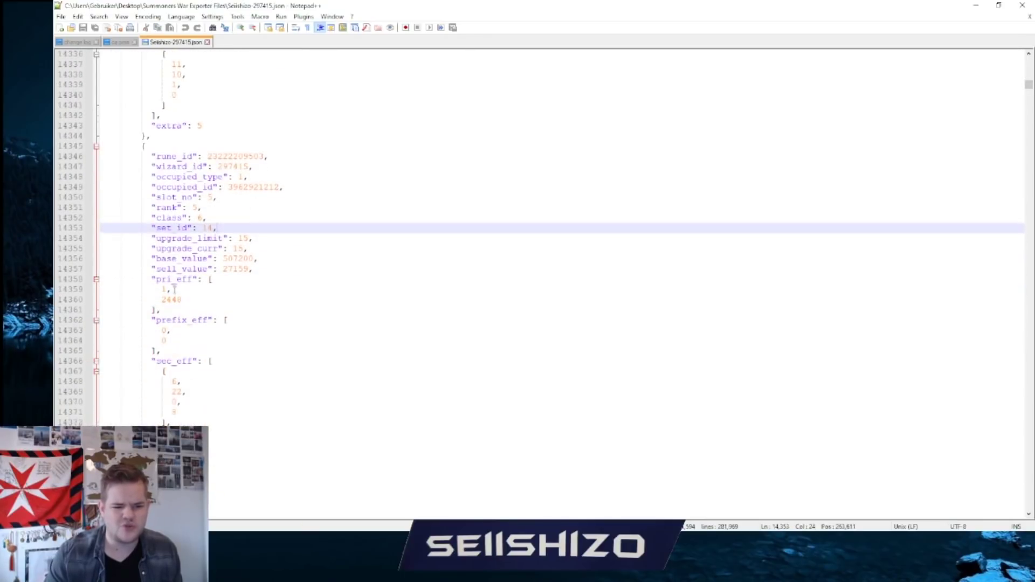
scroll(174, 290, down, 4)
scroll(172, 248, down, 2)
drag(171, 198, 192, 228)
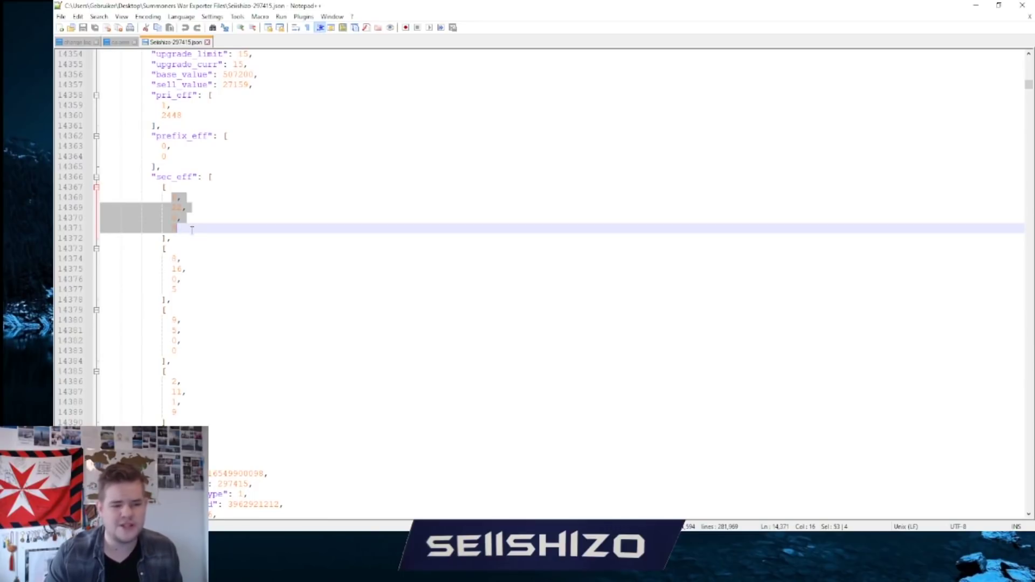
click(192, 229)
click(178, 200)
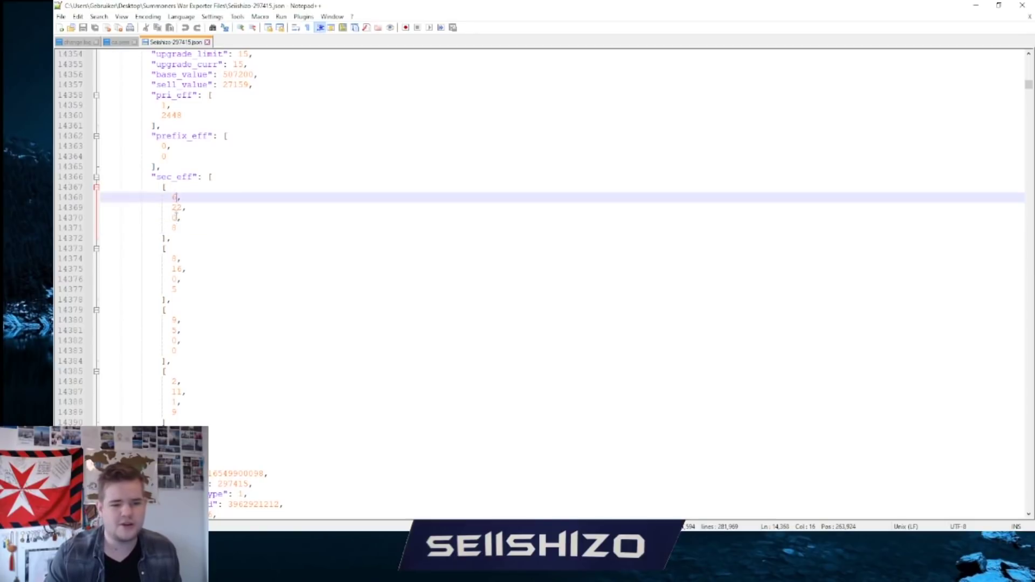